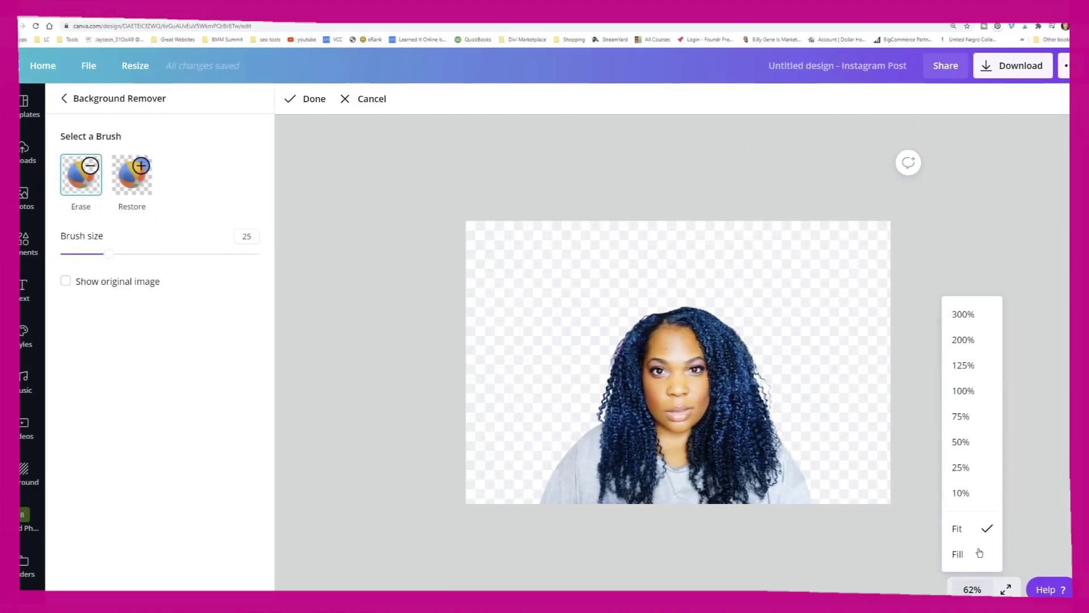
- Fit the background-removed demo photo to the window with the Fill zoom
{"action": "left_click", "coordinate": [976, 561]}
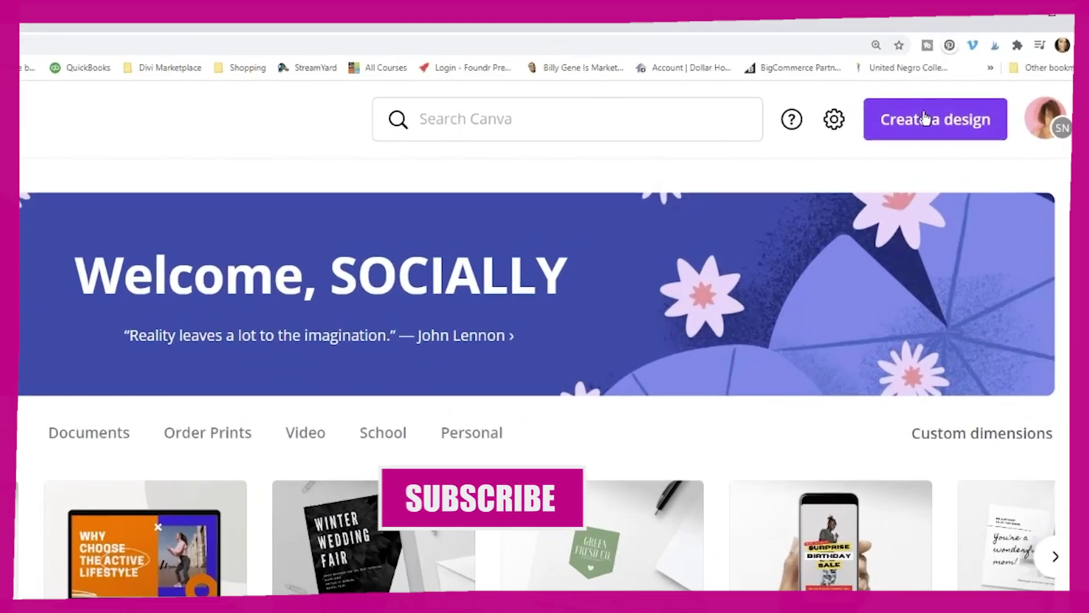
- Choose Instagram Post from the Create a design suggestions
{"action": "left_click", "coordinate": [925, 118]}
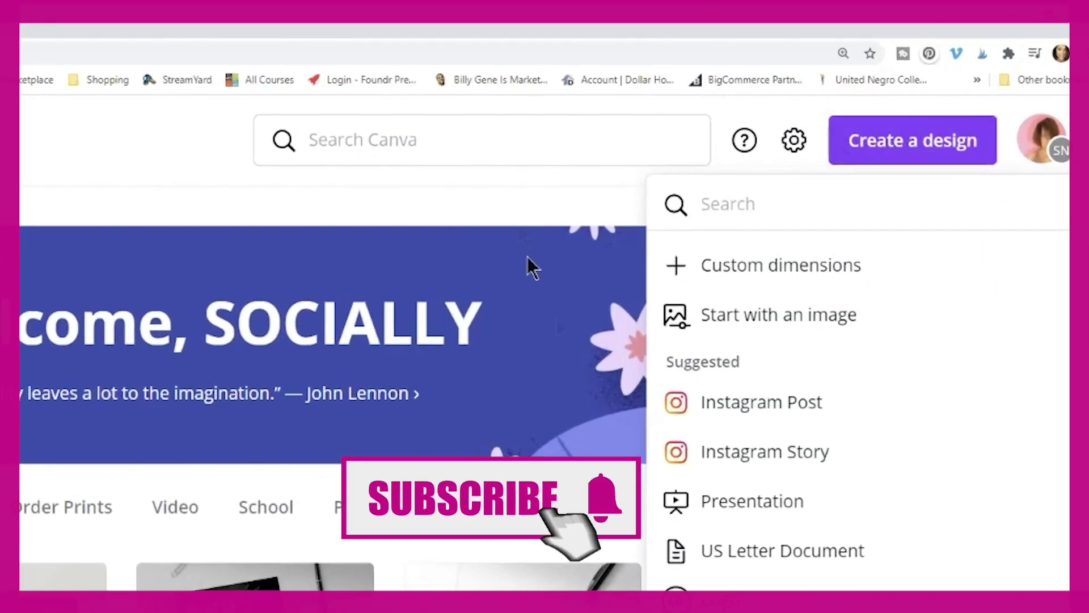
{"action": "left_click", "coordinate": [796, 405]}
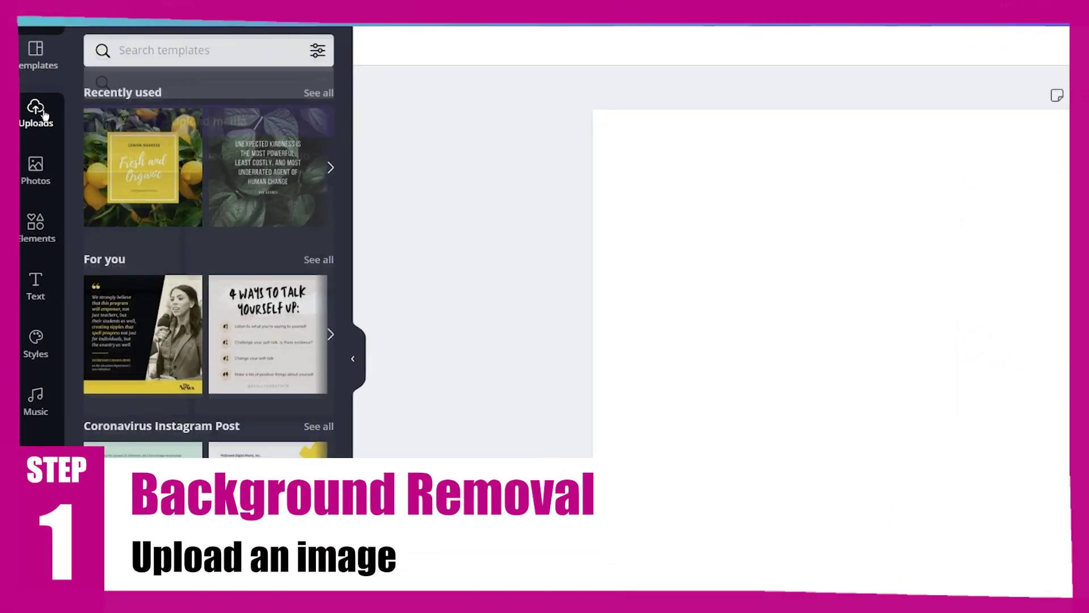
- Browse Uploads and the Brand Photos folder, then return to the uploaded images grid
{"action": "left_click", "coordinate": [22, 150]}
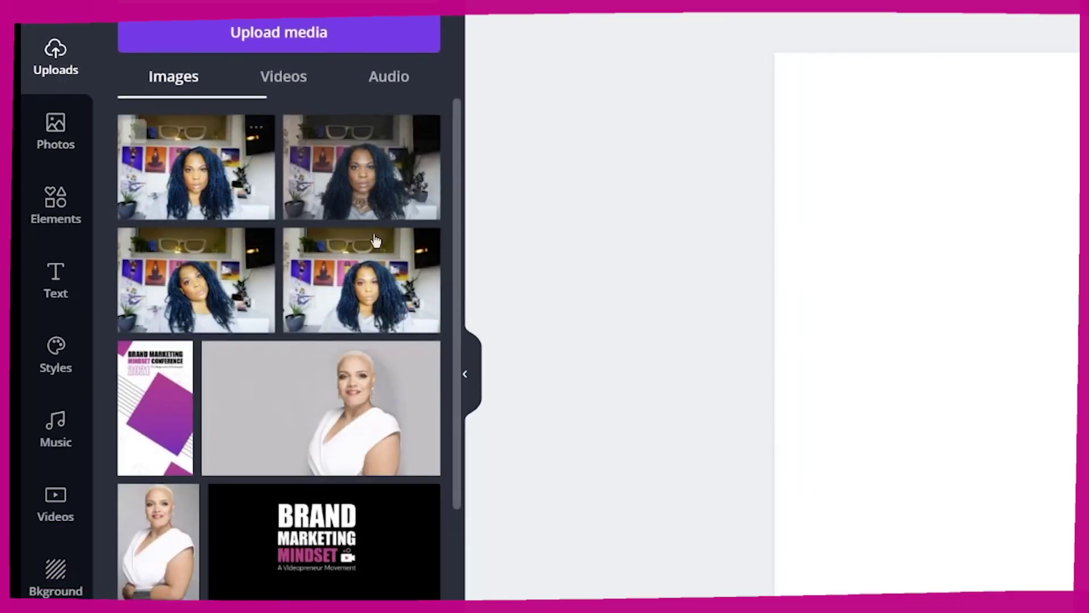
{"action": "left_click", "coordinate": [47, 438]}
{"action": "left_click", "coordinate": [237, 365]}
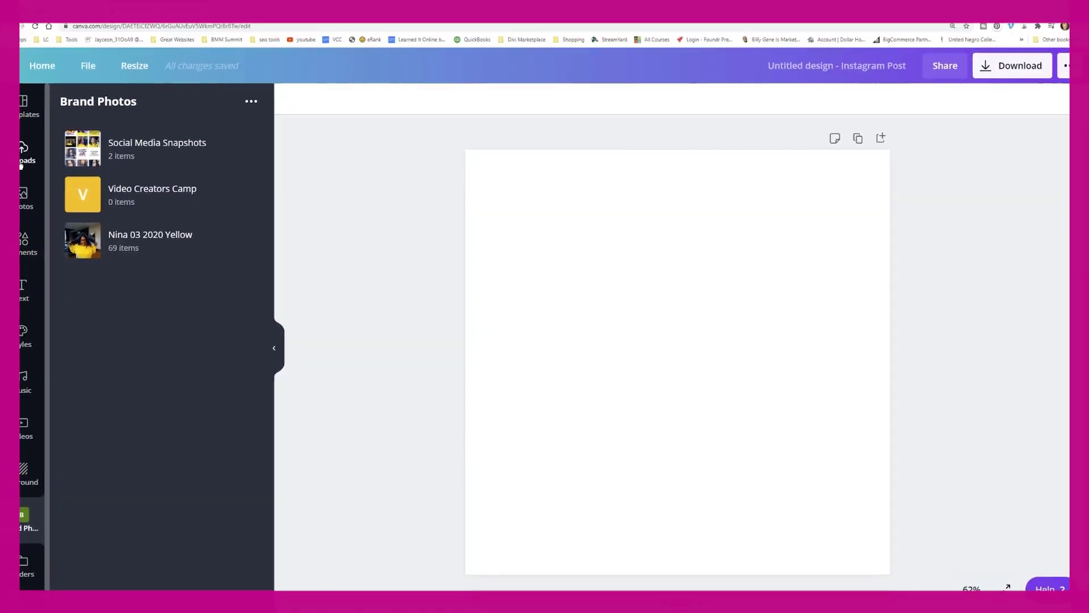
{"action": "left_click", "coordinate": [56, 88]}
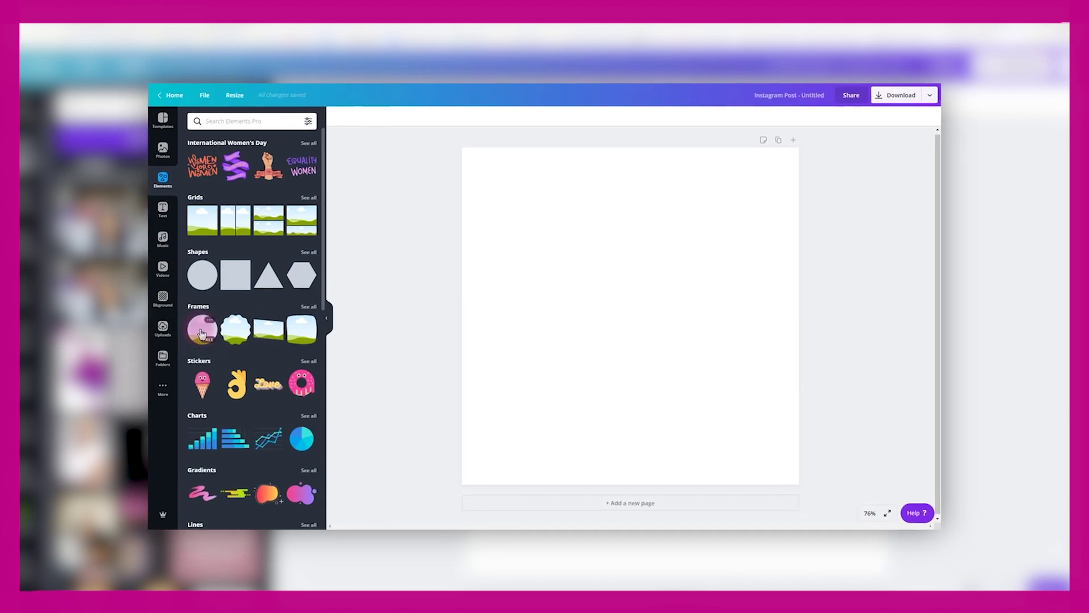
{"action": "left_click", "coordinate": [200, 333]}
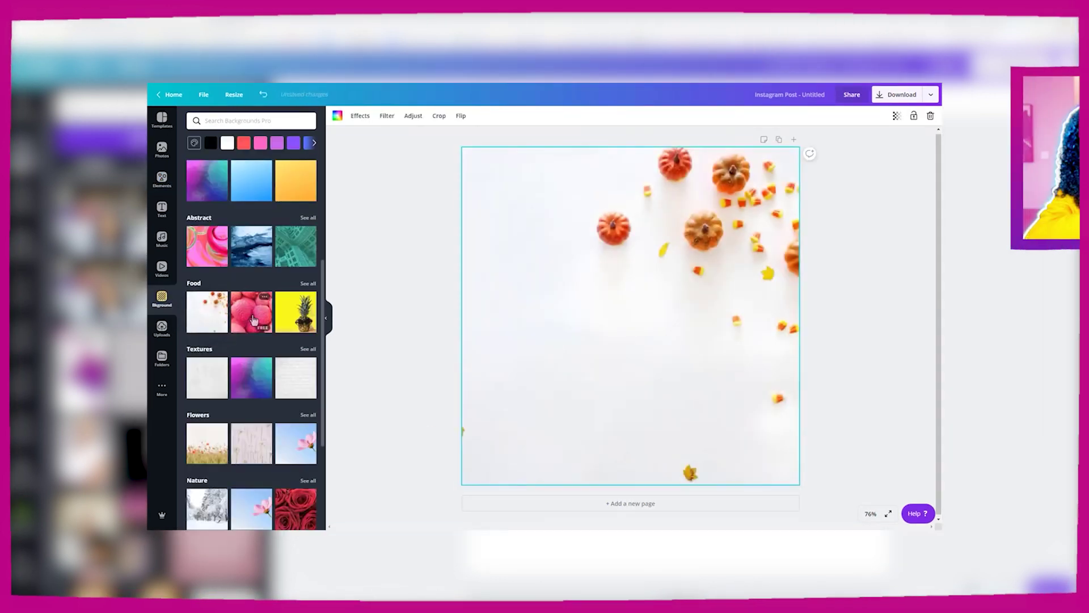
{"action": "left_click", "coordinate": [252, 198]}
{"action": "scroll", "coordinate": [254, 320], "scroll_direction": "down", "scroll_amount": 10}
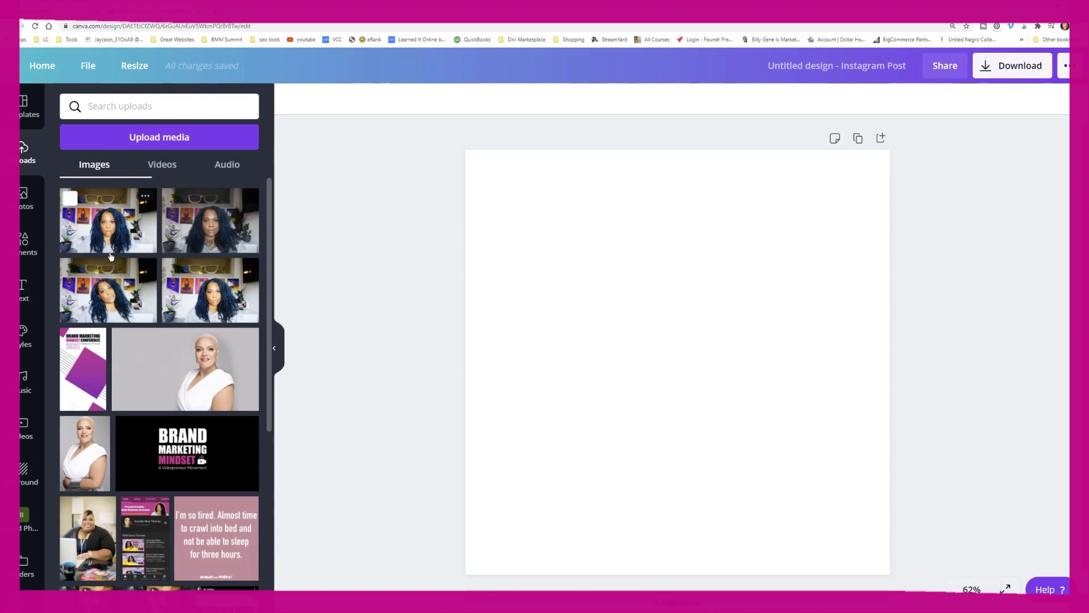
- Add the portrait from Uploads, then enlarge it and position it near the page top
{"action": "left_click", "coordinate": [208, 290]}
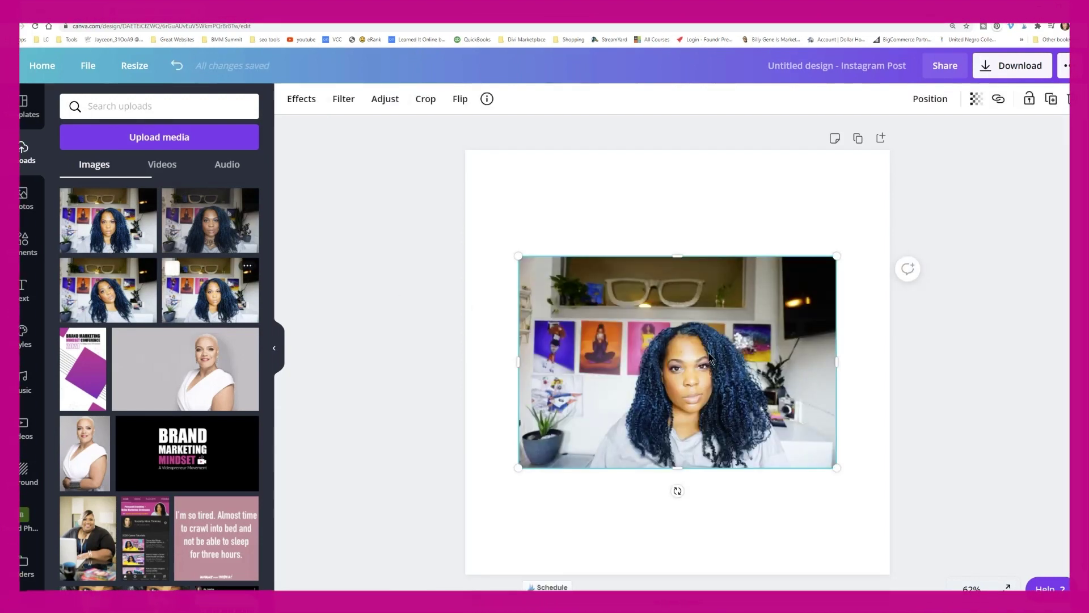
{"action": "left_click", "coordinate": [117, 239]}
{"action": "left_click_drag", "start_coordinate": [667, 337], "coordinate": [668, 426]}
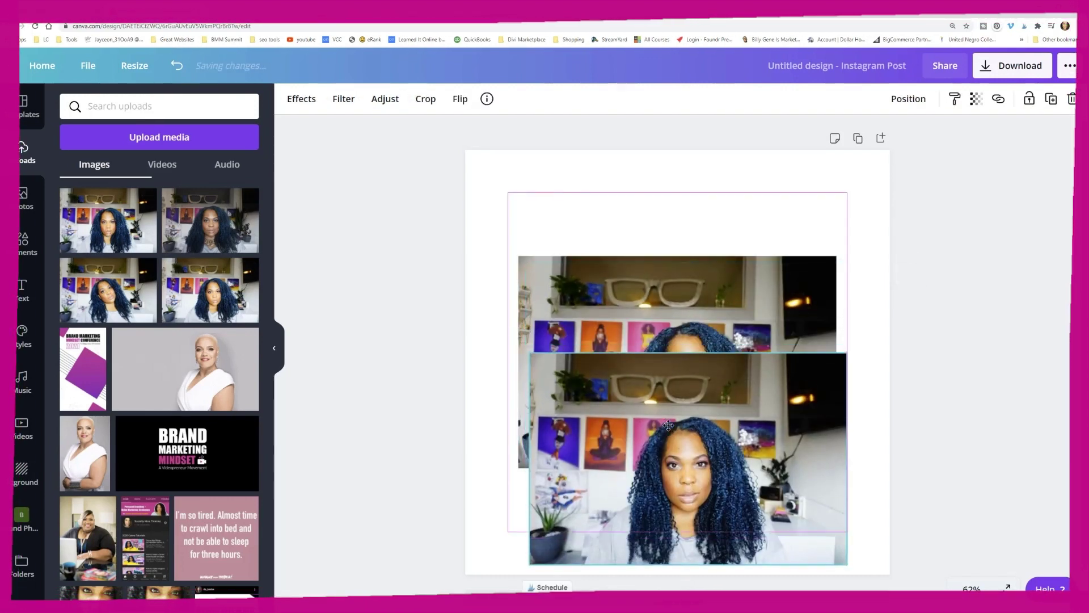
{"action": "left_click_drag", "start_coordinate": [688, 328], "coordinate": [573, 204]}
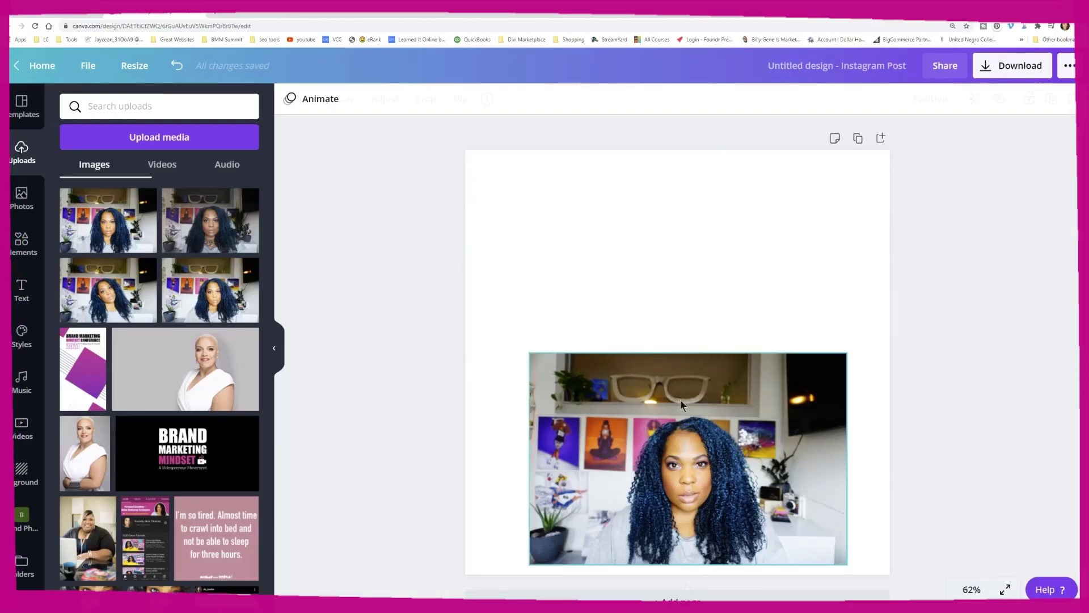
{"action": "left_click_drag", "start_coordinate": [680, 404], "coordinate": [622, 231]}
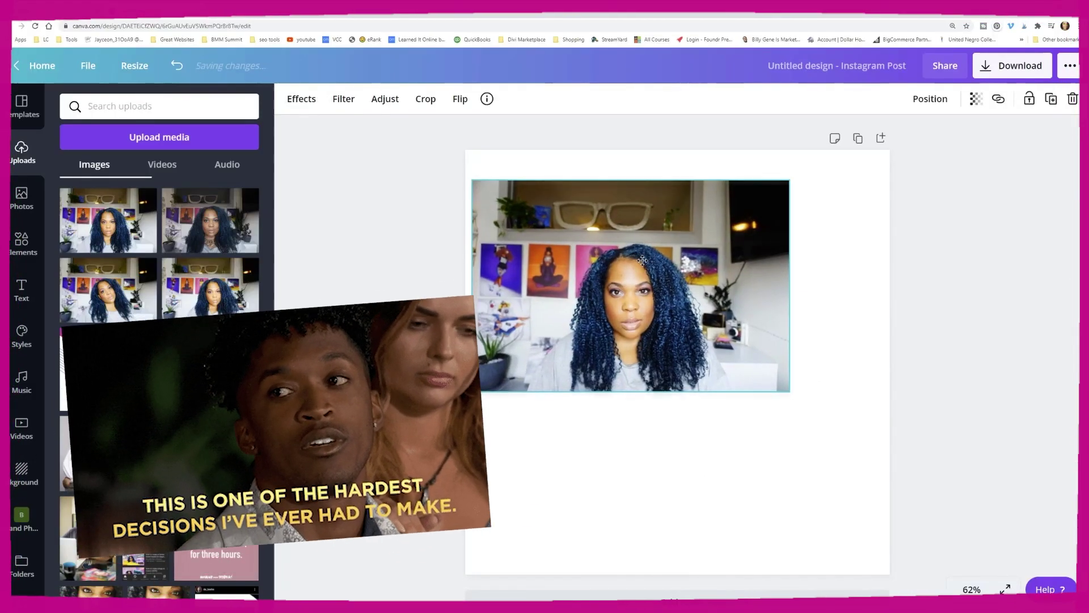
{"action": "left_click_drag", "start_coordinate": [790, 392], "coordinate": [886, 456]}
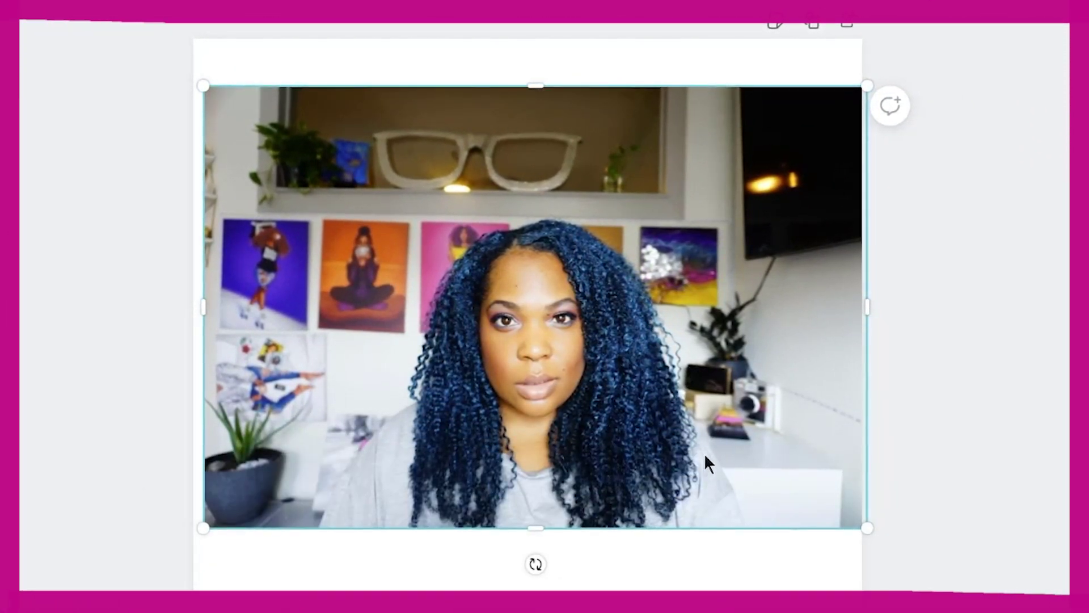
{"action": "left_click_drag", "start_coordinate": [665, 377], "coordinate": [661, 329]}
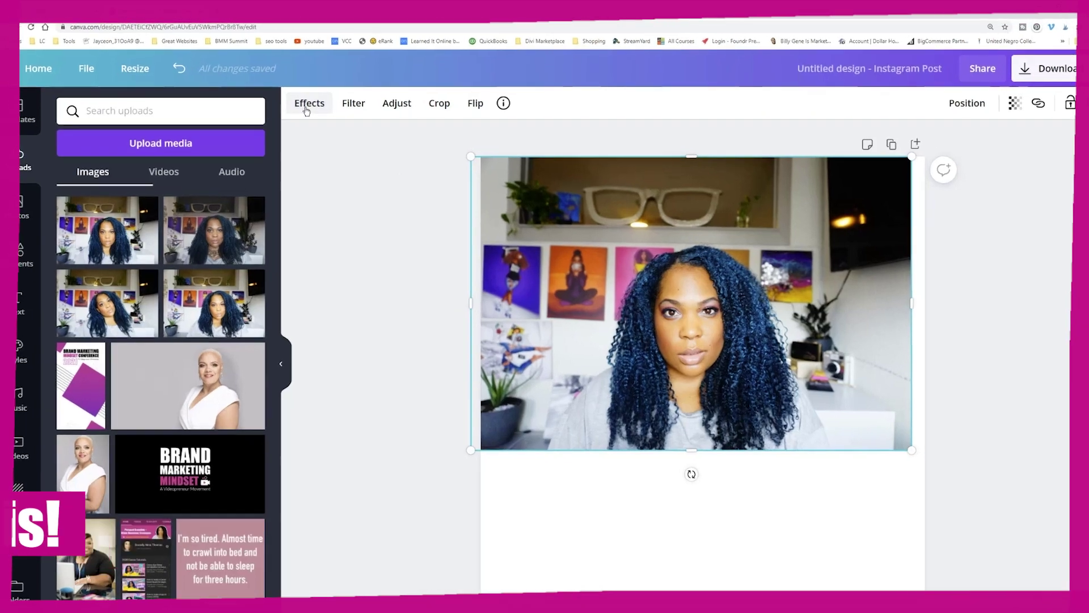
- Apply Background Remover from the portrait's Effects options
{"action": "left_click", "coordinate": [298, 105]}
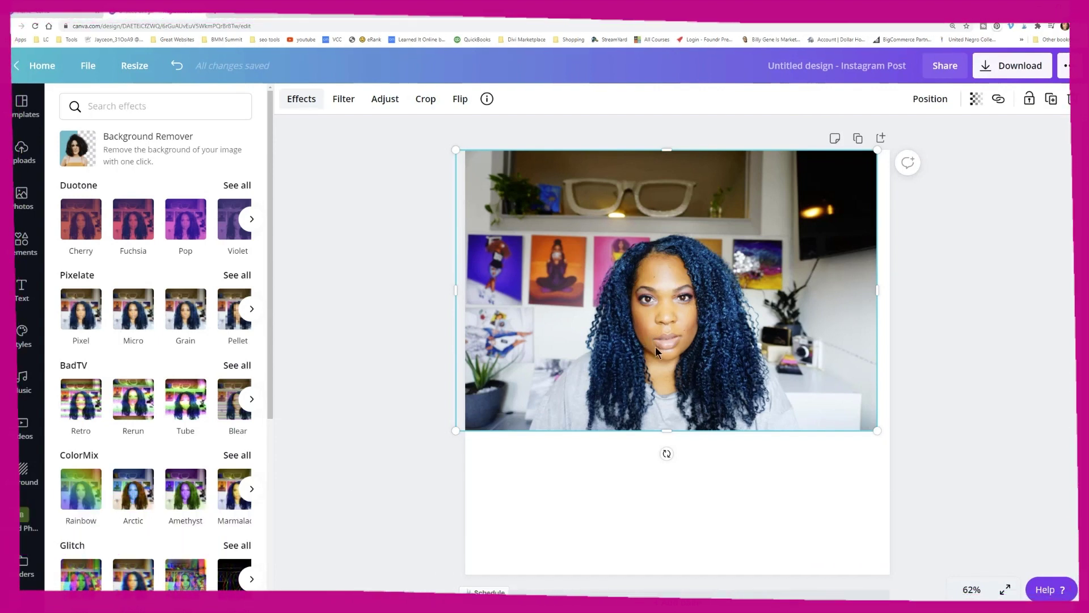
{"action": "left_click", "coordinate": [82, 155]}
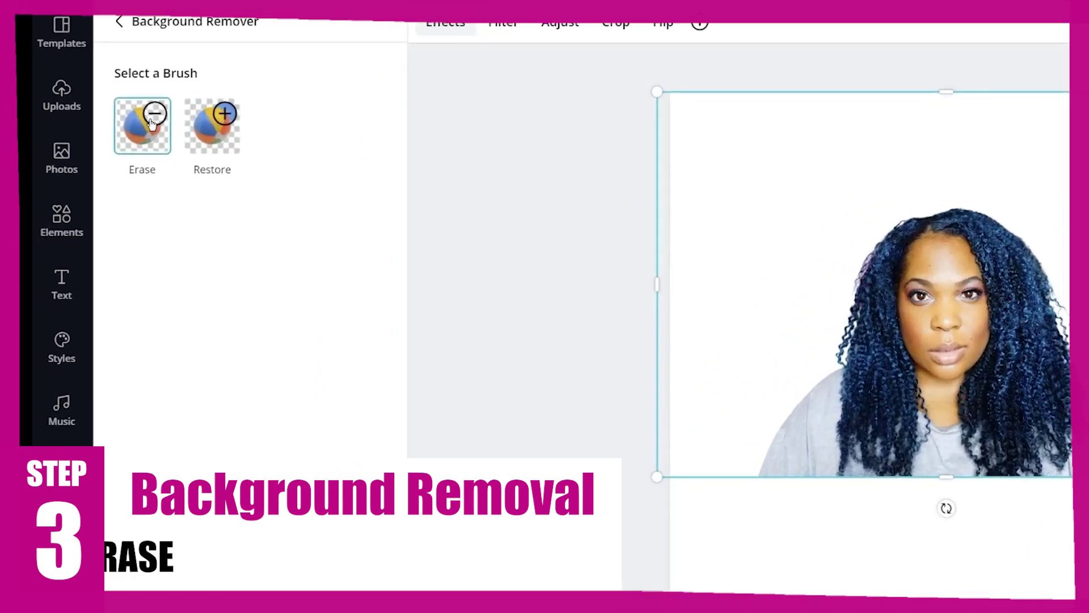
- Switch to the Erase brush and set the view zoom to Fill
{"action": "left_click", "coordinate": [80, 175]}
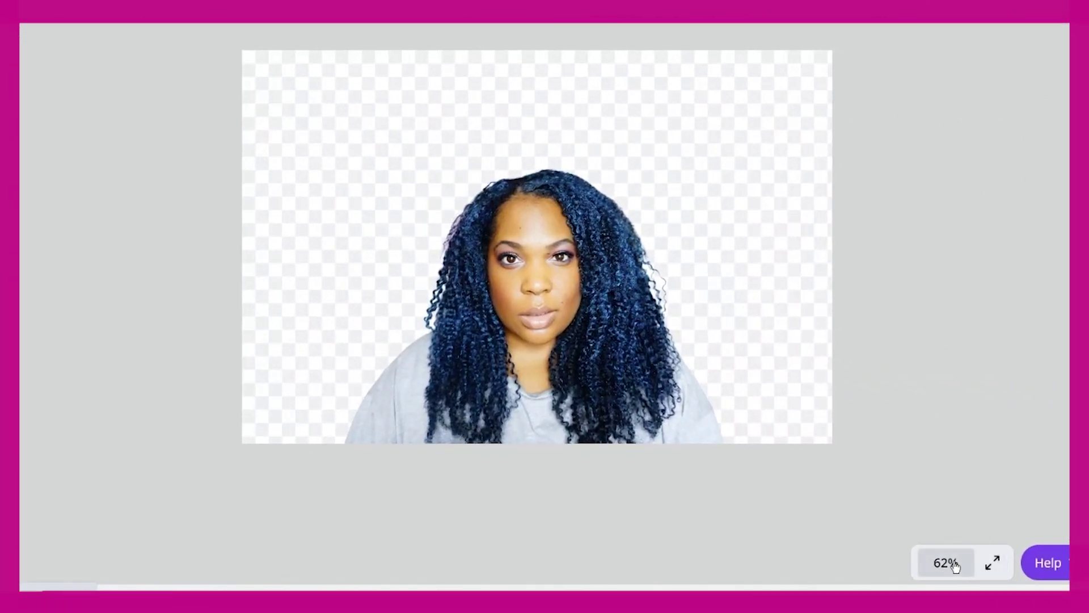
{"action": "left_click", "coordinate": [956, 566]}
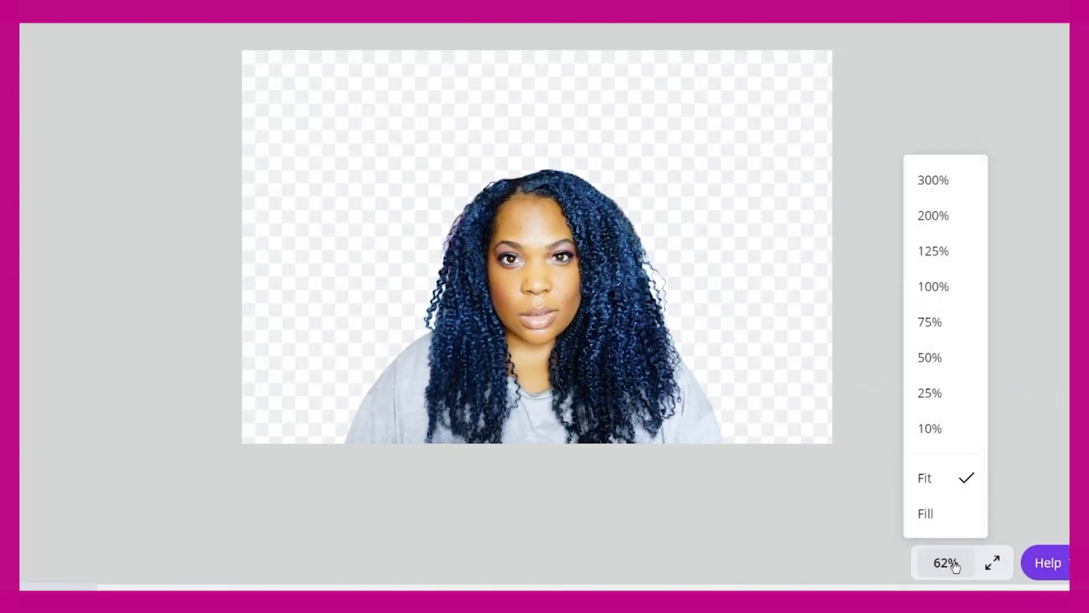
{"action": "left_click", "coordinate": [953, 527]}
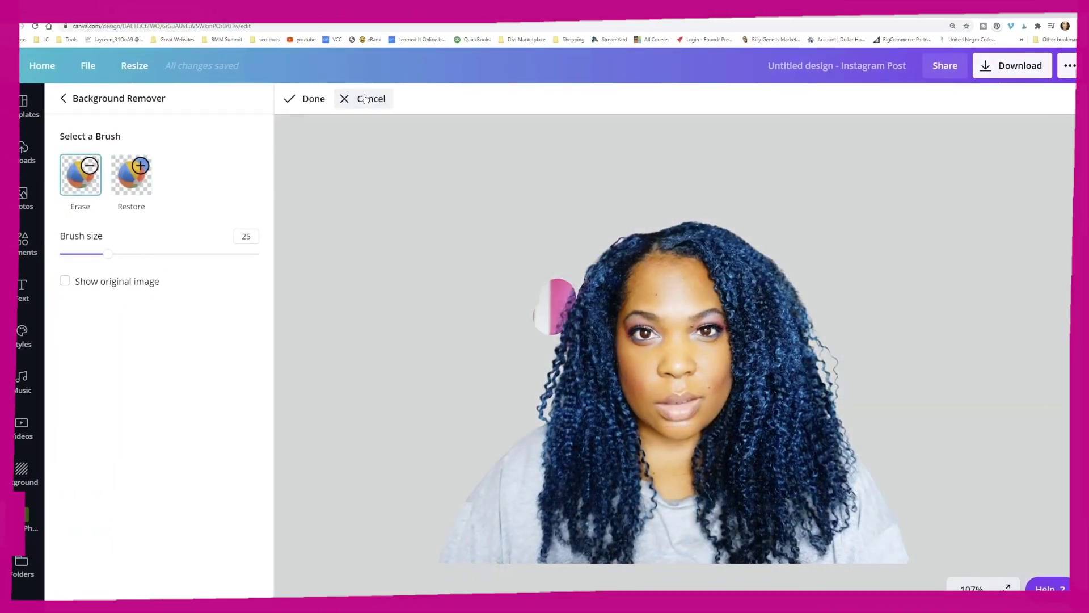
- Erase stray background with brush size 6 at 200% zoom, then finish with Done
{"action": "left_click", "coordinate": [332, 68]}
{"action": "scroll", "coordinate": [760, 337], "scroll_direction": "up", "scroll_amount": 1}
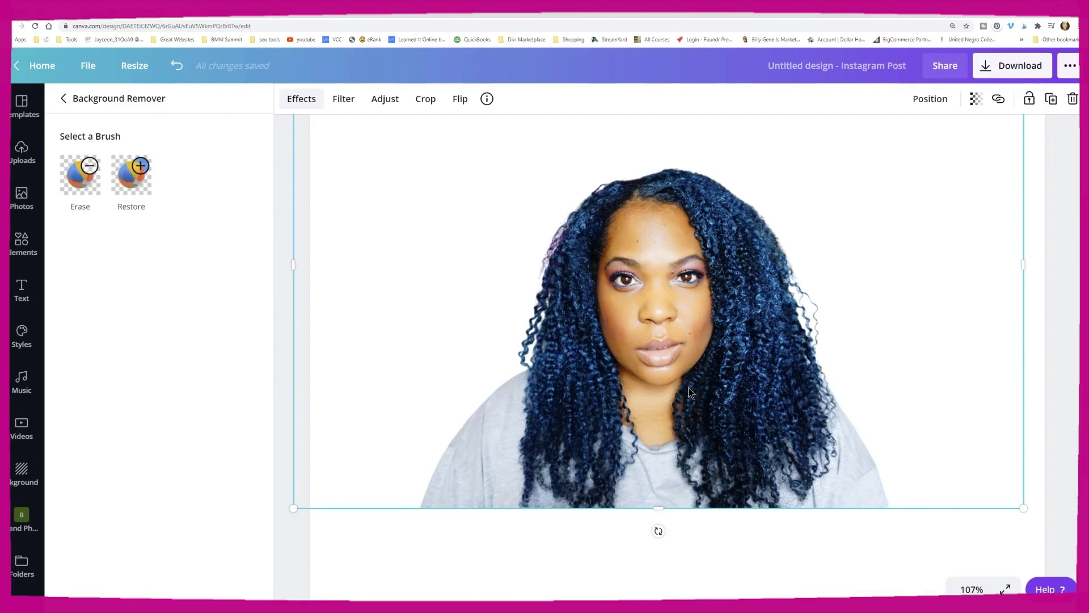
{"action": "left_click", "coordinate": [80, 189]}
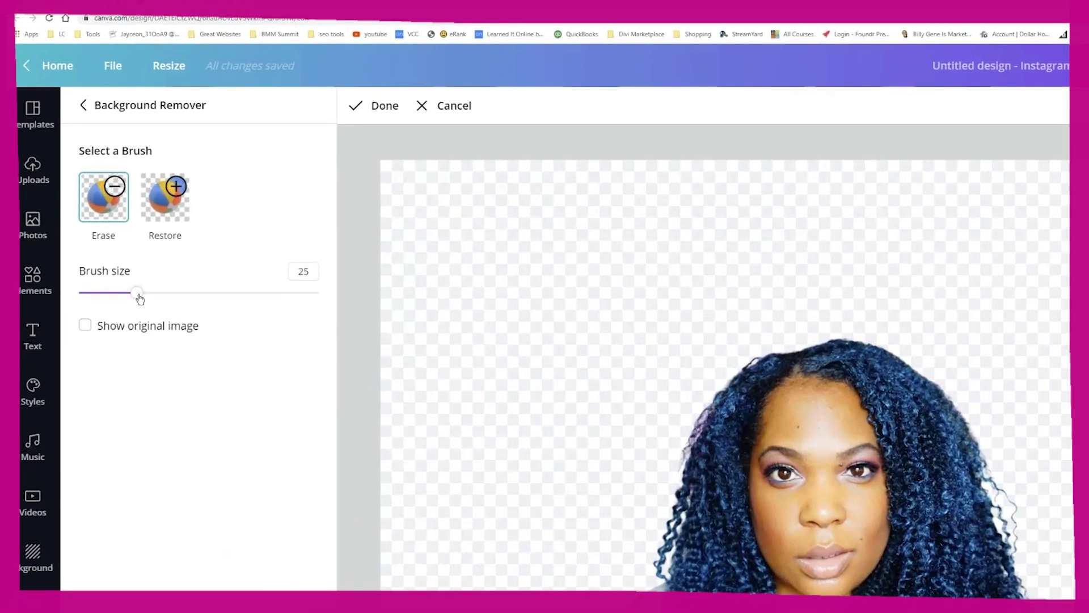
{"action": "left_click_drag", "start_coordinate": [120, 271], "coordinate": [79, 281]}
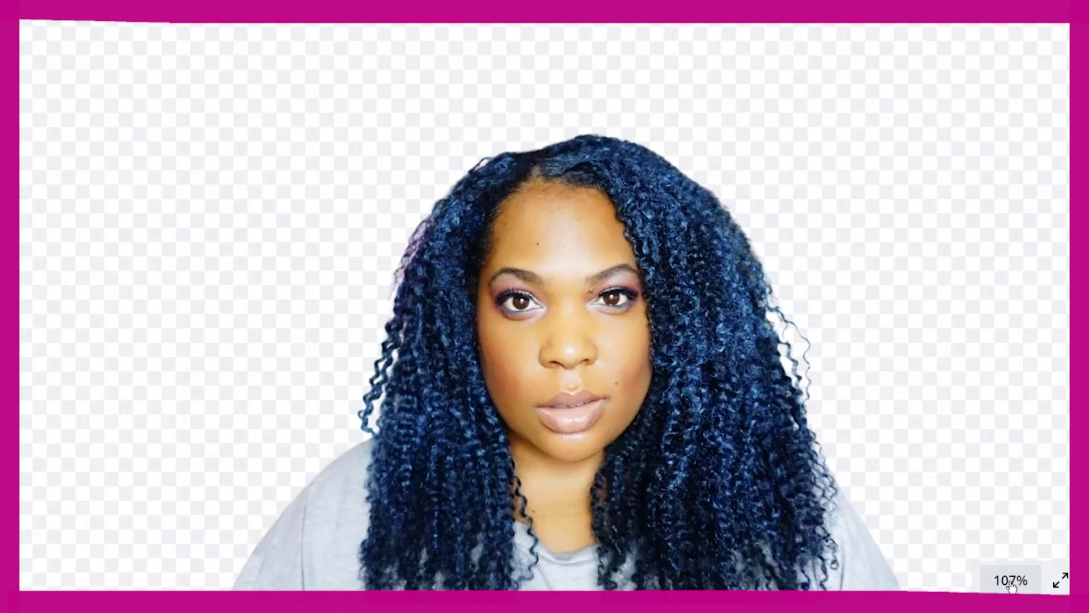
{"action": "left_click", "coordinate": [1010, 585]}
{"action": "left_click", "coordinate": [1009, 216]}
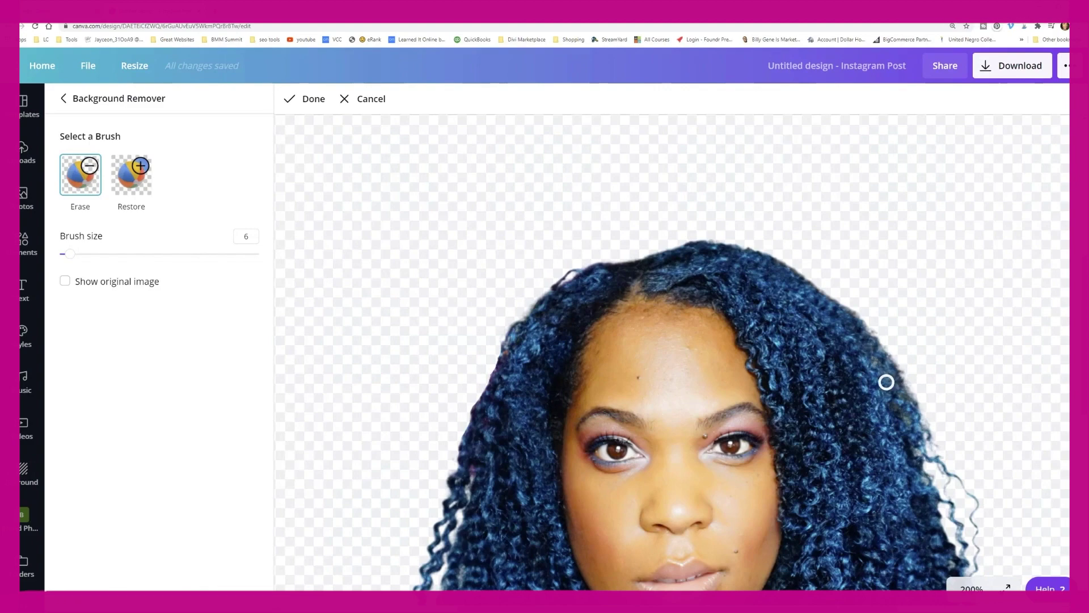
{"action": "left_click", "coordinate": [303, 99]}
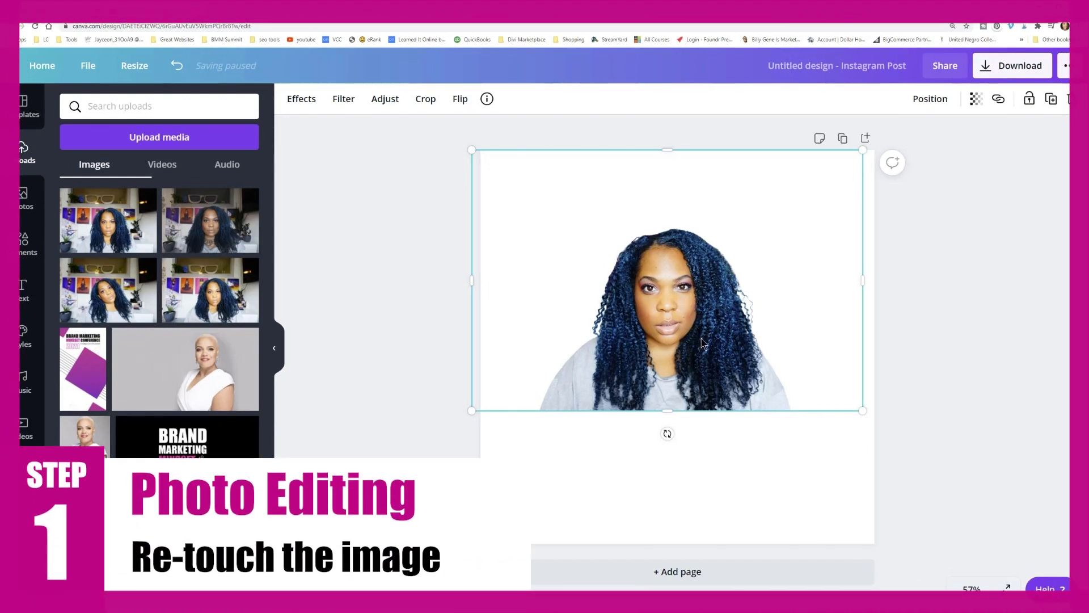
- At Fill zoom, try the Dare, Peony, Greyscale and Dalliance filters on the portrait
{"action": "left_click", "coordinate": [971, 589]}
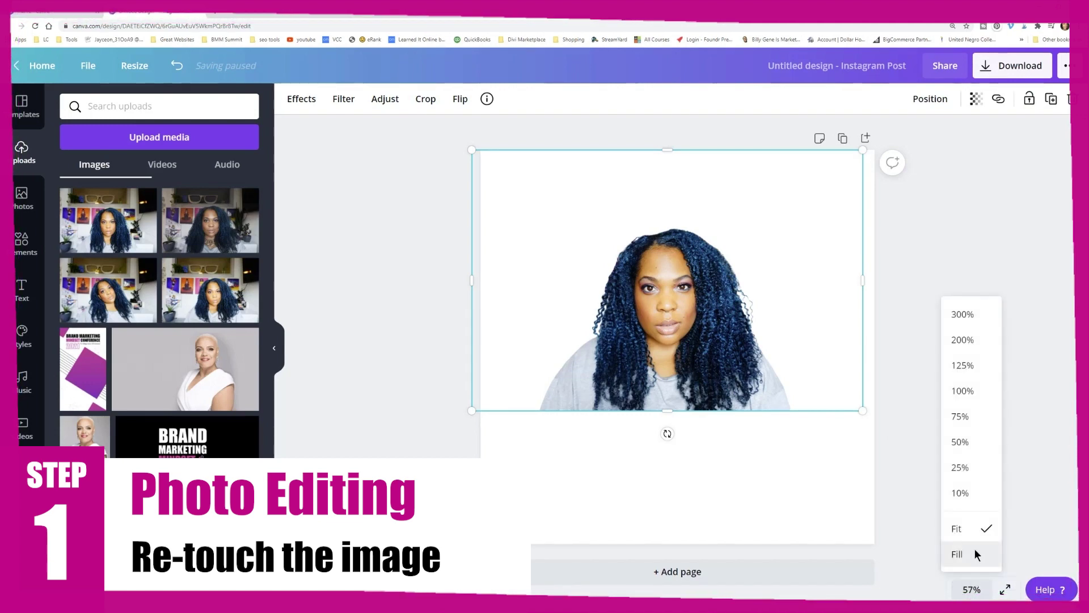
{"action": "left_click", "coordinate": [975, 551]}
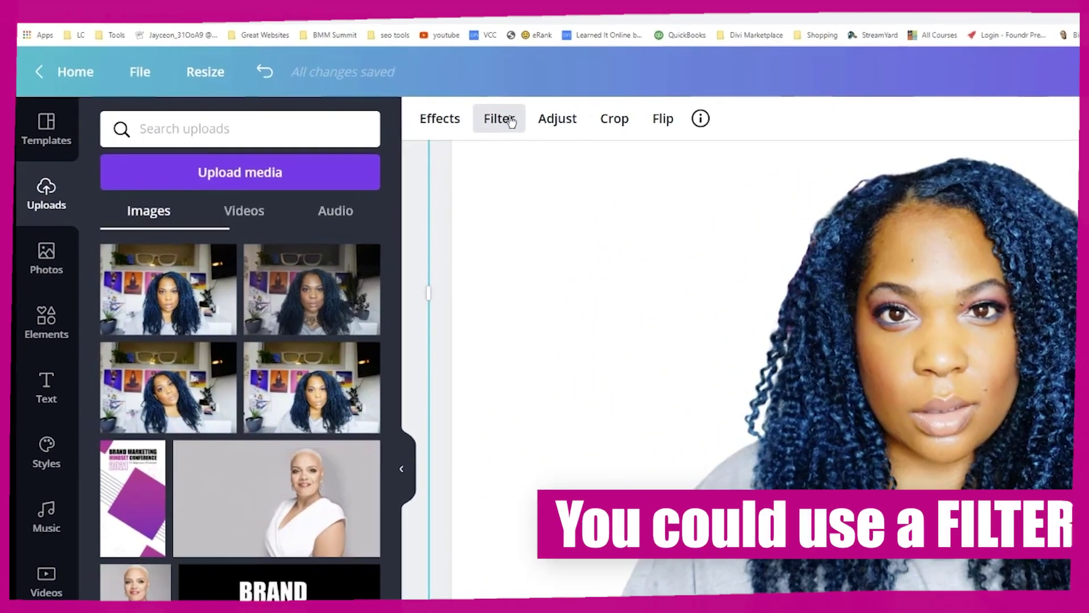
{"action": "left_click", "coordinate": [344, 98]}
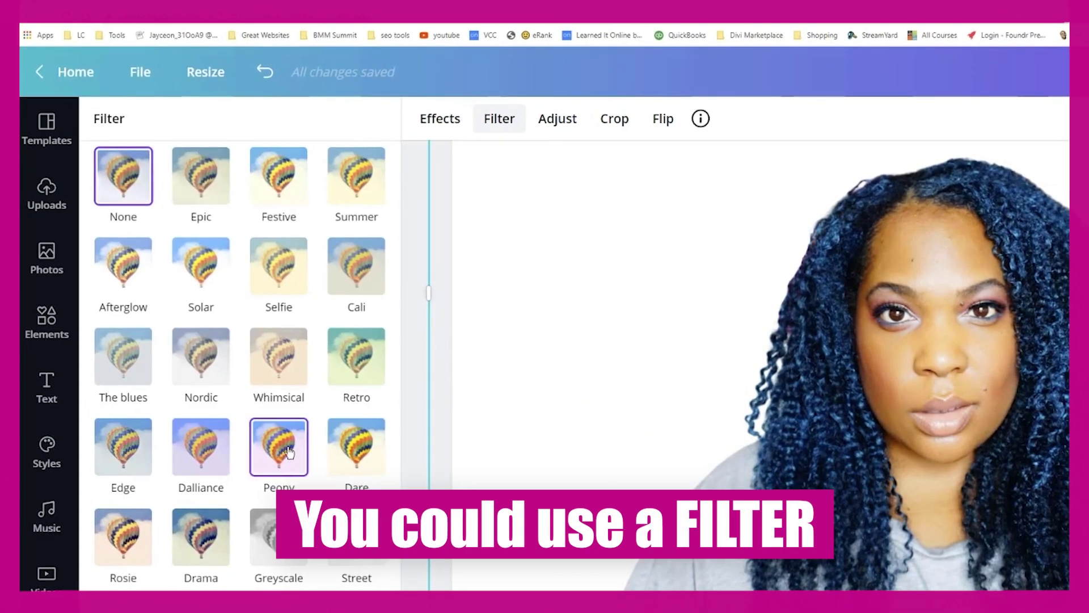
{"action": "left_click", "coordinate": [331, 452]}
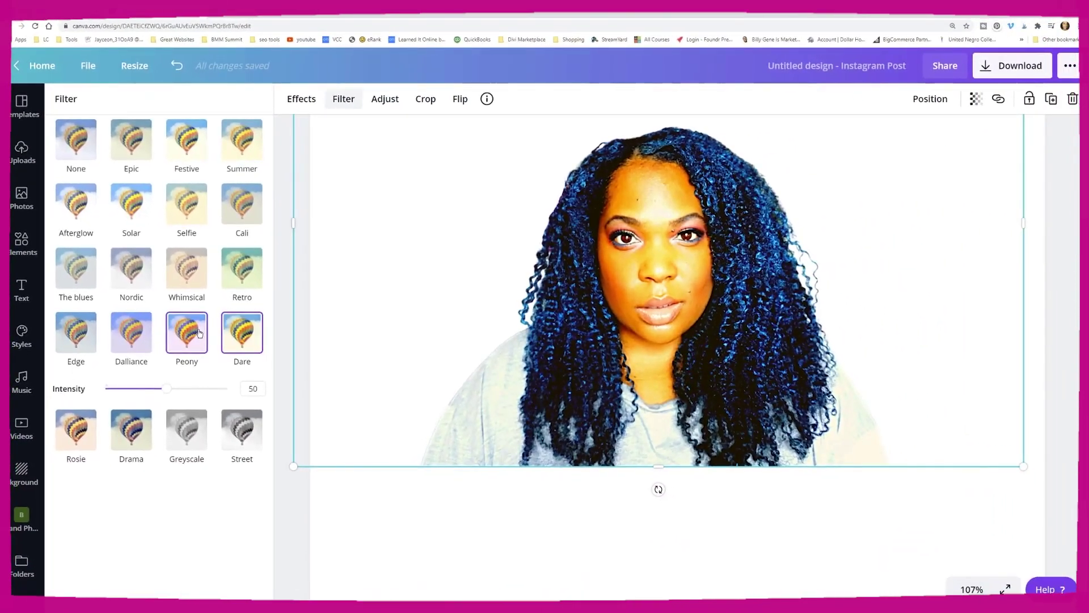
{"action": "left_click", "coordinate": [199, 333]}
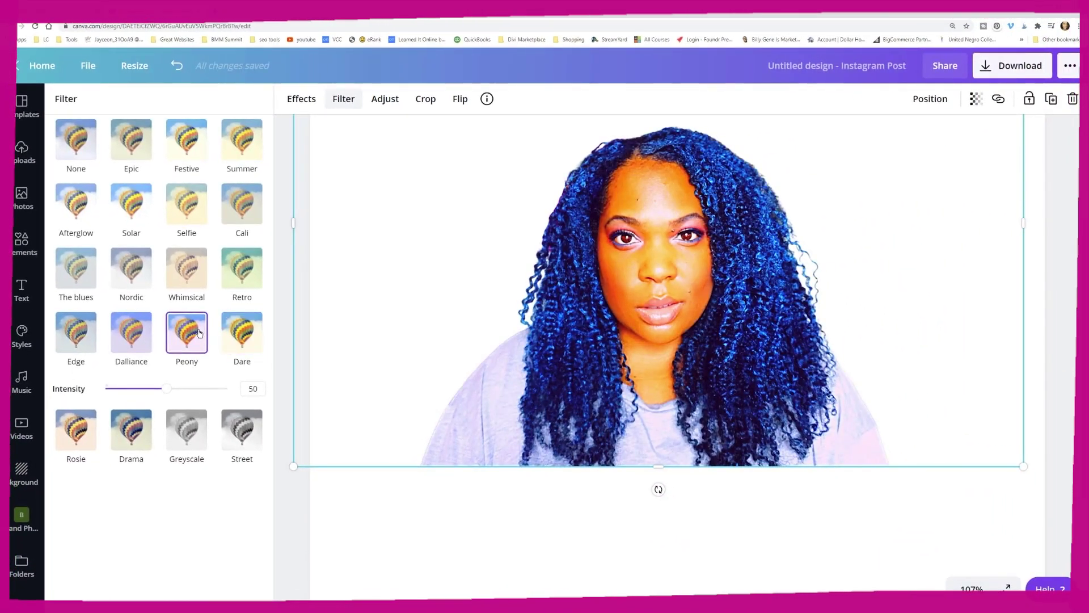
{"action": "left_click", "coordinate": [180, 417]}
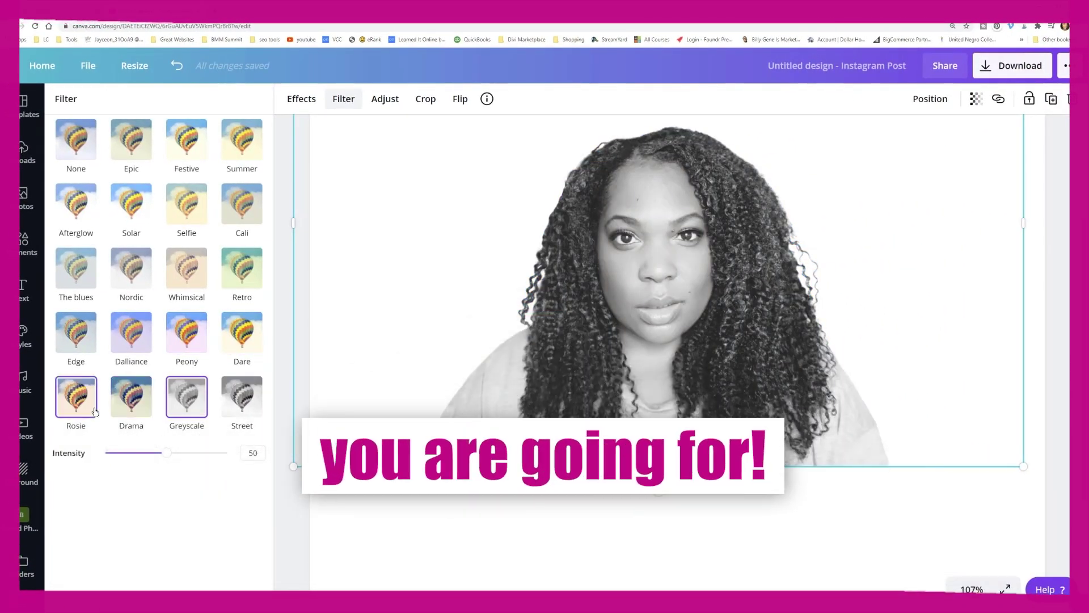
{"action": "left_click", "coordinate": [95, 411]}
- Compare Dalliance, Peony and Selfie, vary Dalliance intensity from full to about 12, then choose None
{"action": "left_click", "coordinate": [139, 333]}
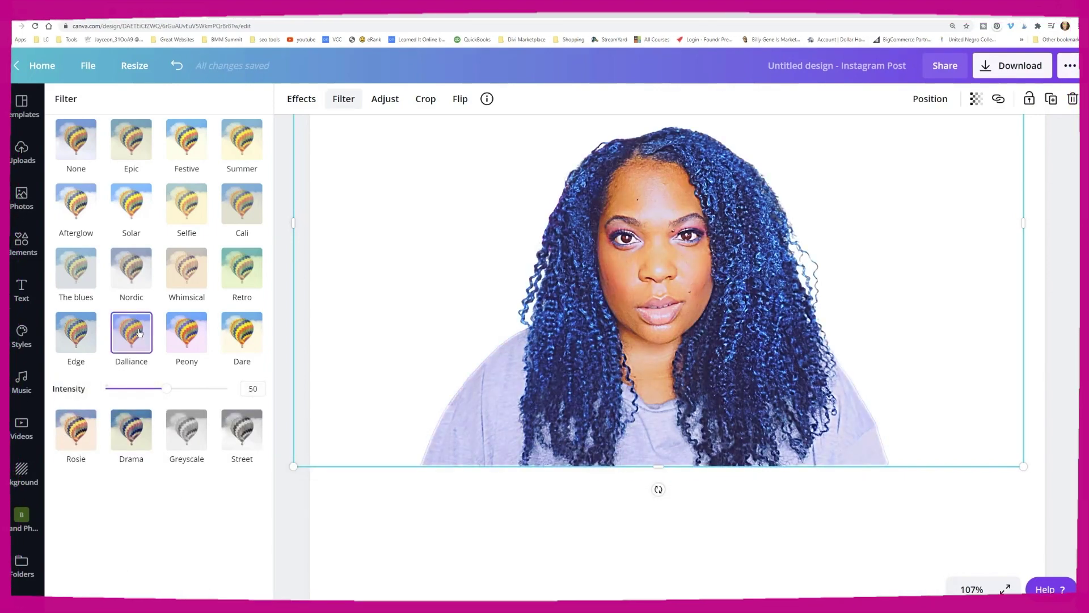
{"action": "left_click", "coordinate": [171, 328]}
{"action": "left_click", "coordinate": [187, 203]}
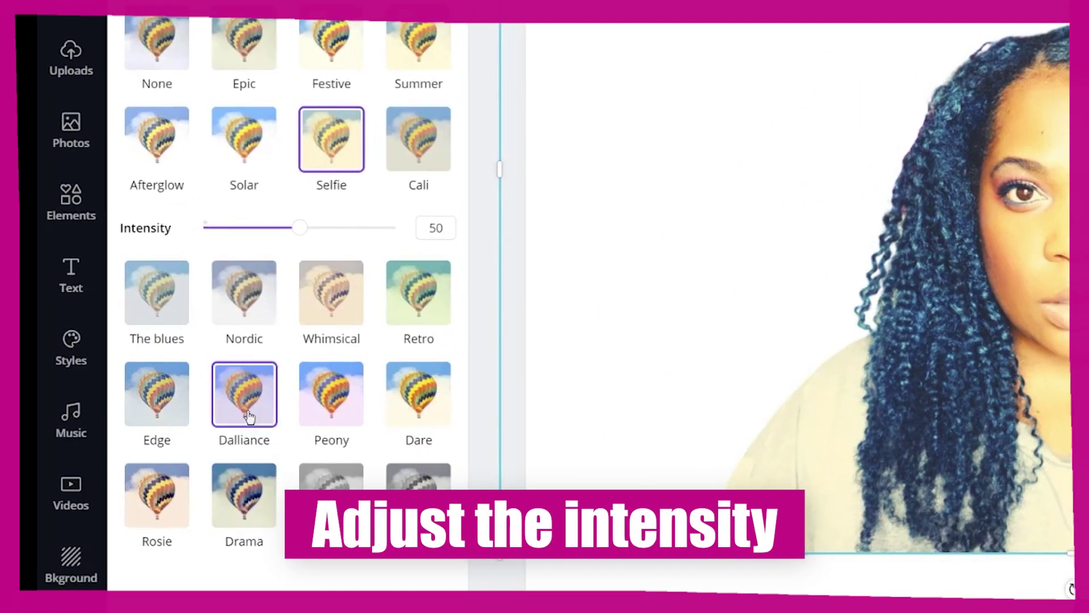
{"action": "left_click", "coordinate": [250, 417]}
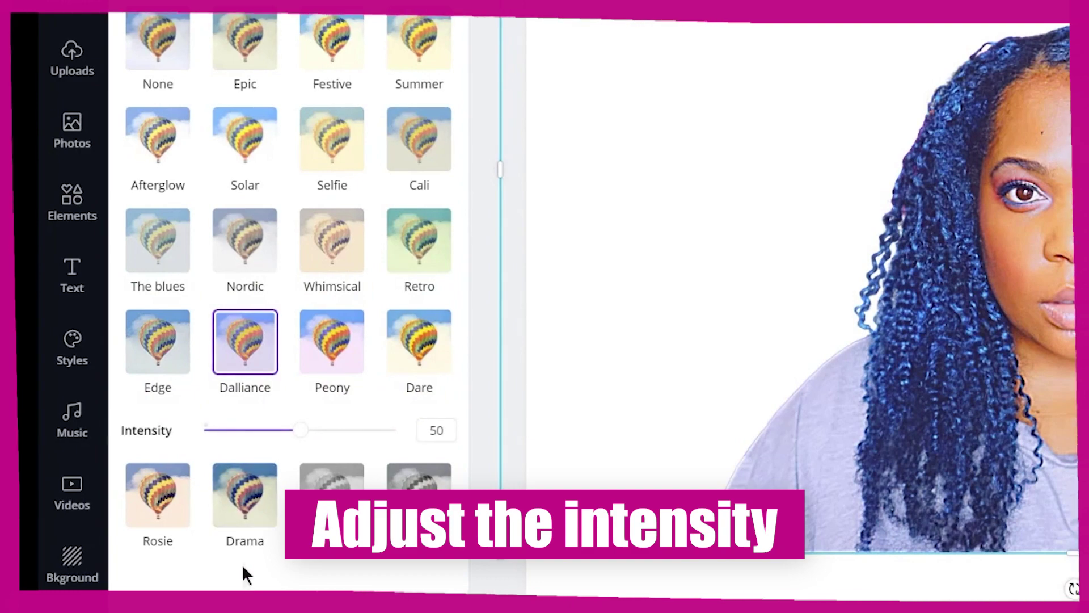
{"action": "left_click_drag", "start_coordinate": [294, 434], "coordinate": [390, 431]}
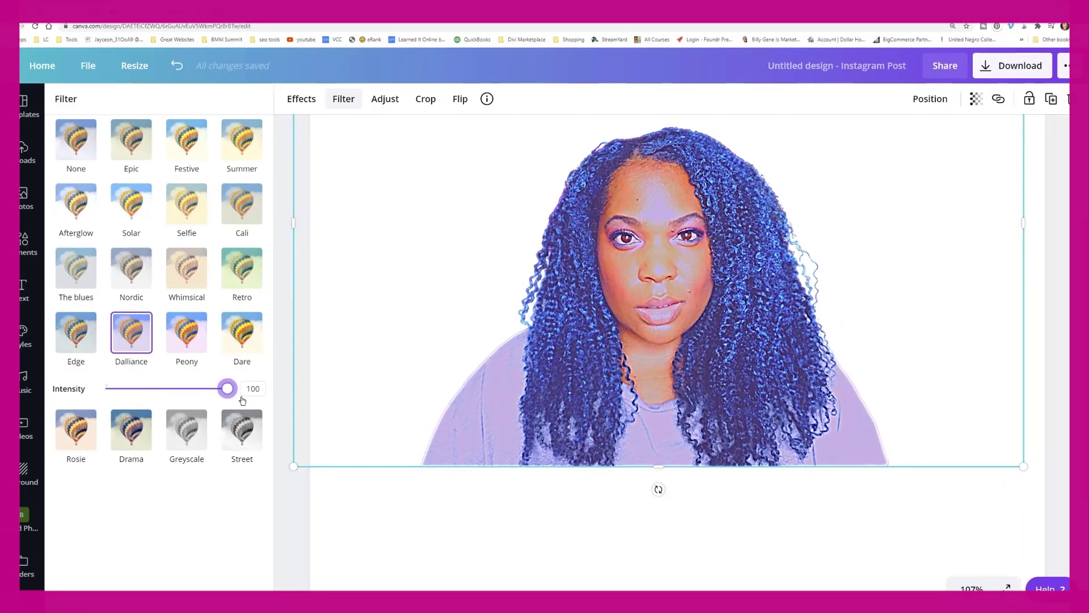
{"action": "left_click_drag", "start_coordinate": [242, 401], "coordinate": [120, 396]}
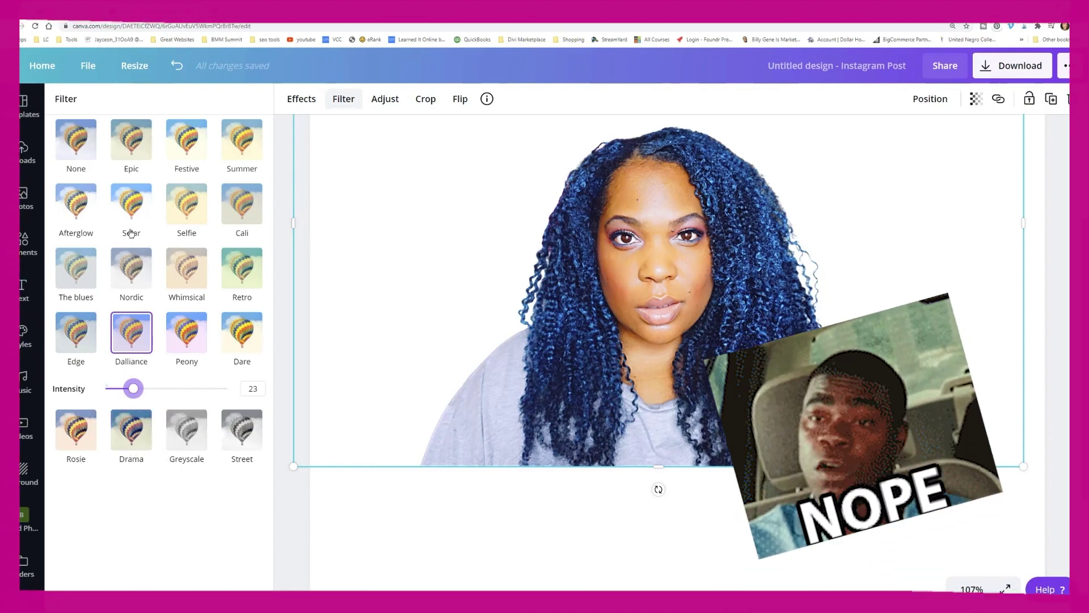
{"action": "left_click", "coordinate": [78, 146]}
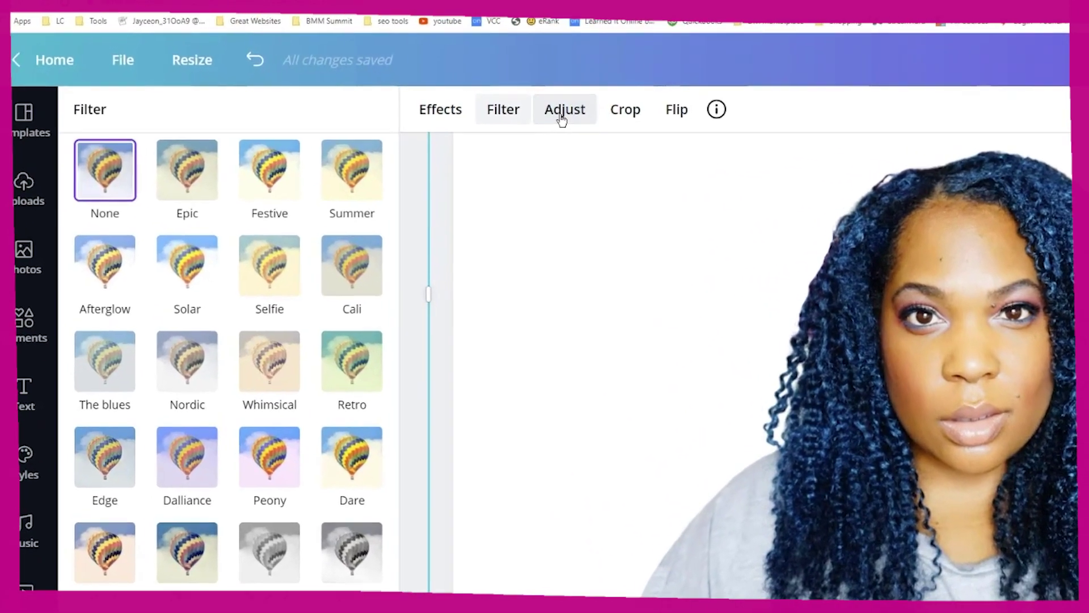
- In Adjust, set Contrast back to 0 and raise the portrait's Saturation to 19
{"action": "left_click", "coordinate": [563, 114]}
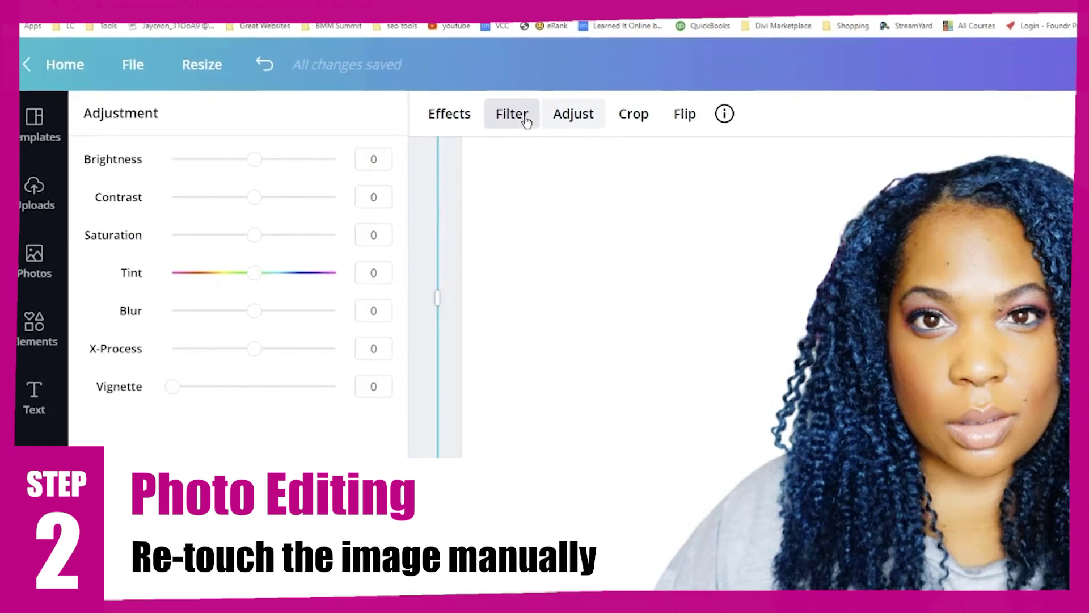
{"action": "mouse_move", "coordinate": [255, 204]}
{"action": "left_mouse_down"}
{"action": "mouse_move", "coordinate": [293, 213]}
{"action": "mouse_move", "coordinate": [242, 214]}
{"action": "mouse_move", "coordinate": [255, 215]}
{"action": "left_mouse_up"}
{"action": "left_click", "coordinate": [376, 198]}
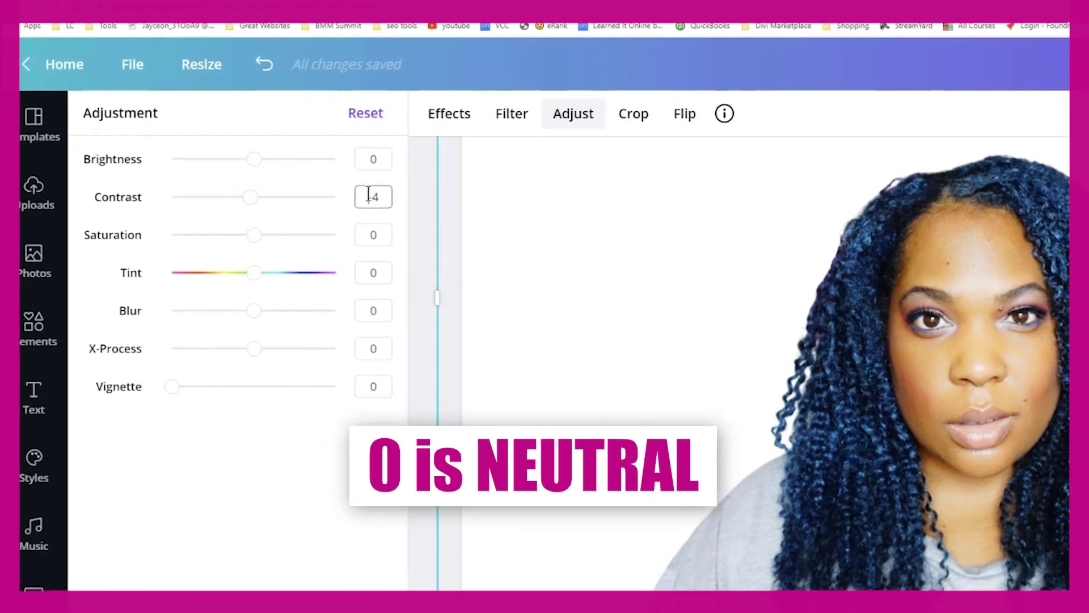
{"action": "left_click_drag", "start_coordinate": [376, 196], "coordinate": [365, 195]}
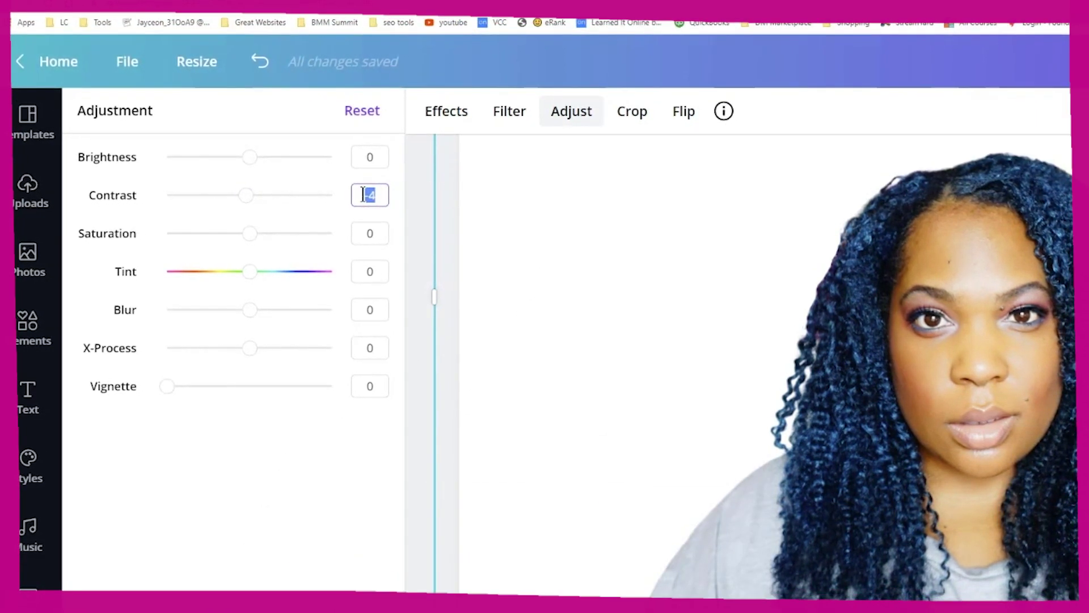
{"action": "type", "text": "0"}
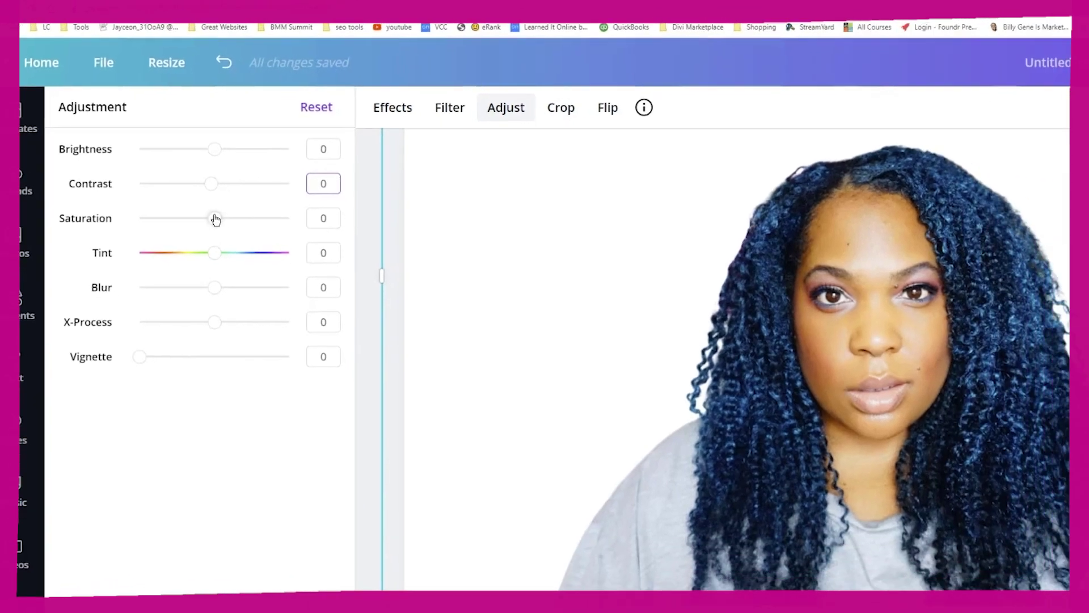
{"action": "left_click_drag", "start_coordinate": [248, 232], "coordinate": [250, 233]}
{"action": "left_click_drag", "start_coordinate": [181, 202], "coordinate": [188, 208]}
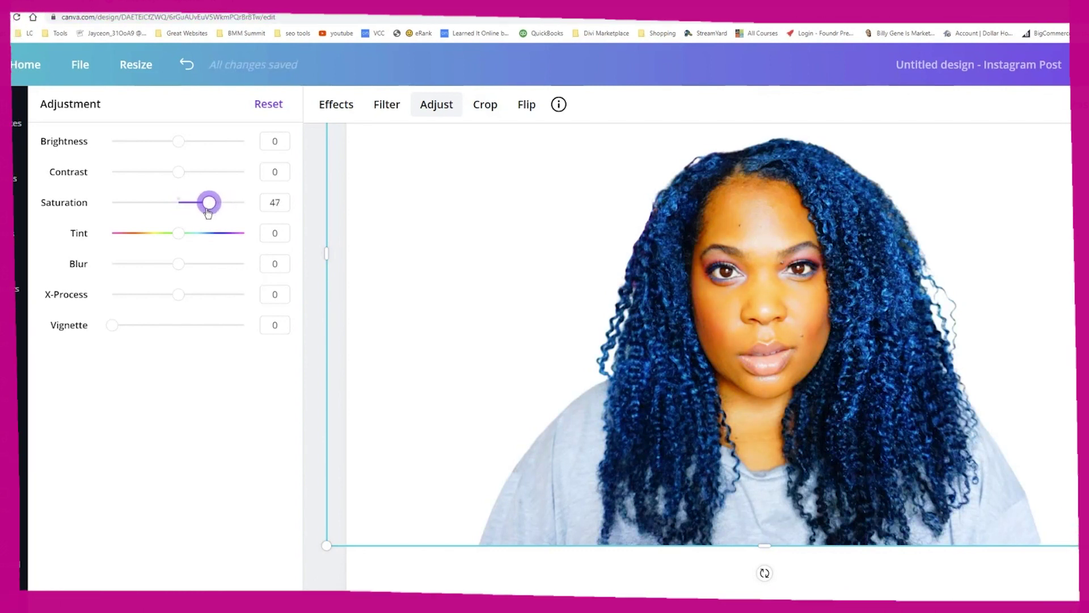
{"action": "left_click_drag", "start_coordinate": [191, 211], "coordinate": [185, 210]}
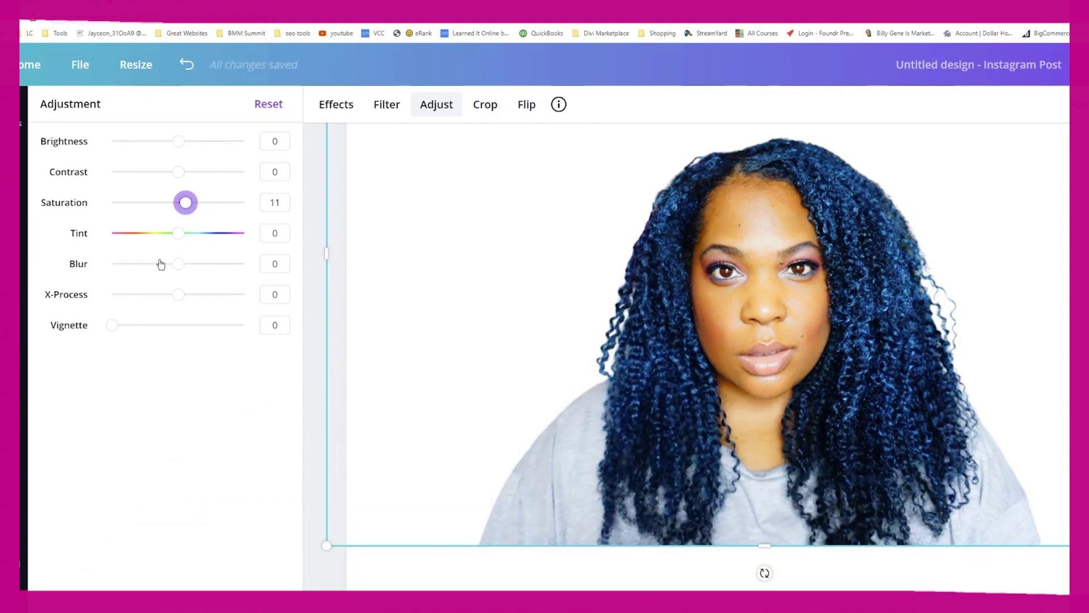
- Reset Tint to 0 and raise X-Process to 18
{"action": "mouse_move", "coordinate": [175, 238]}
{"action": "left_mouse_down"}
{"action": "mouse_move", "coordinate": [134, 234]}
{"action": "mouse_move", "coordinate": [173, 234]}
{"action": "left_mouse_up"}
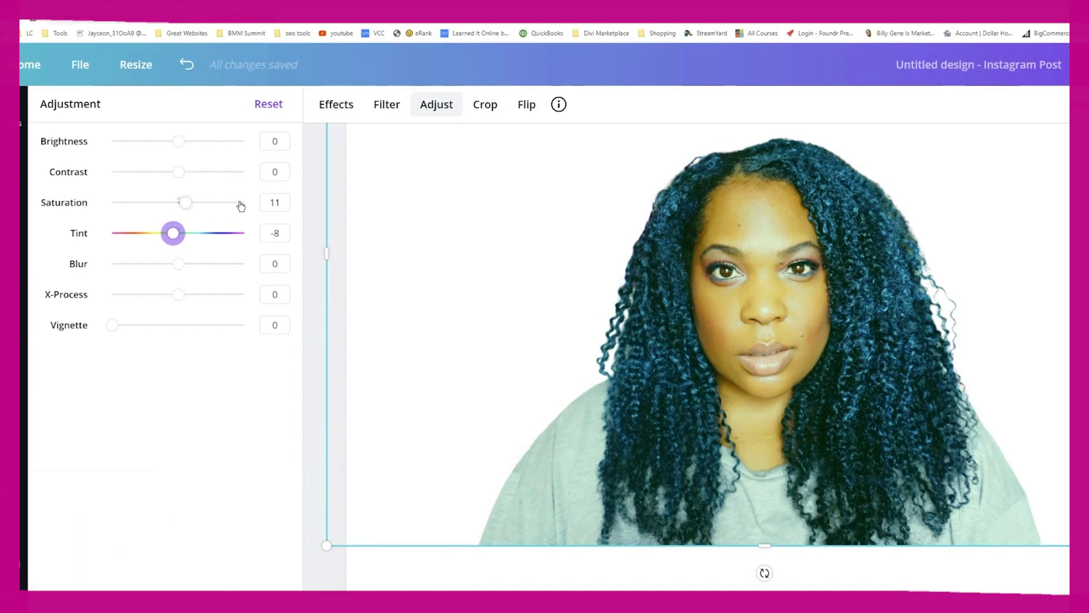
{"action": "double_click", "coordinate": [274, 232]}
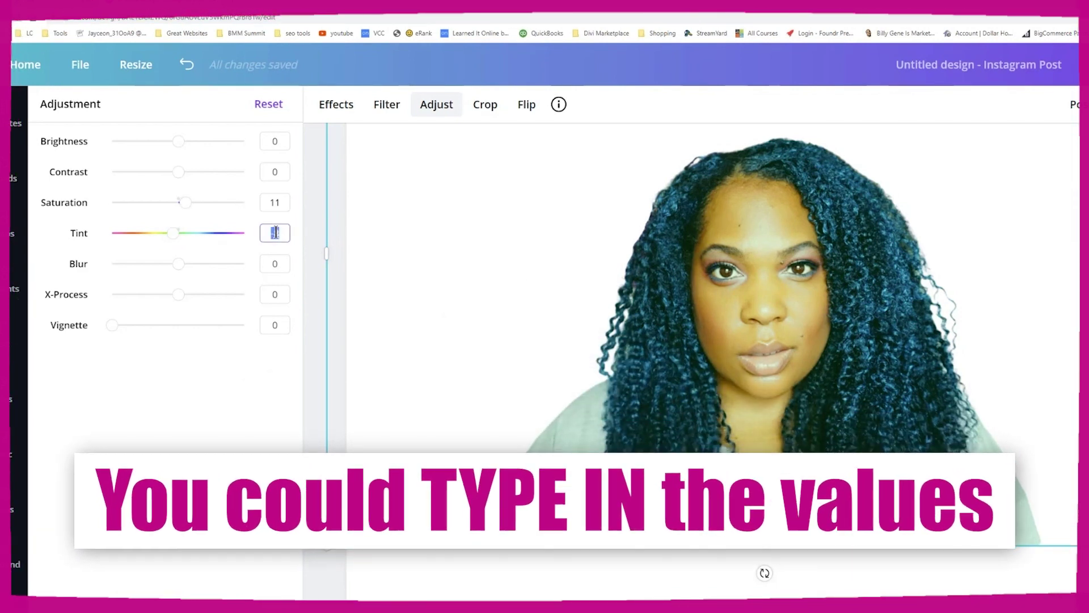
{"action": "type", "text": "0"}
{"action": "key", "text": "Return"}
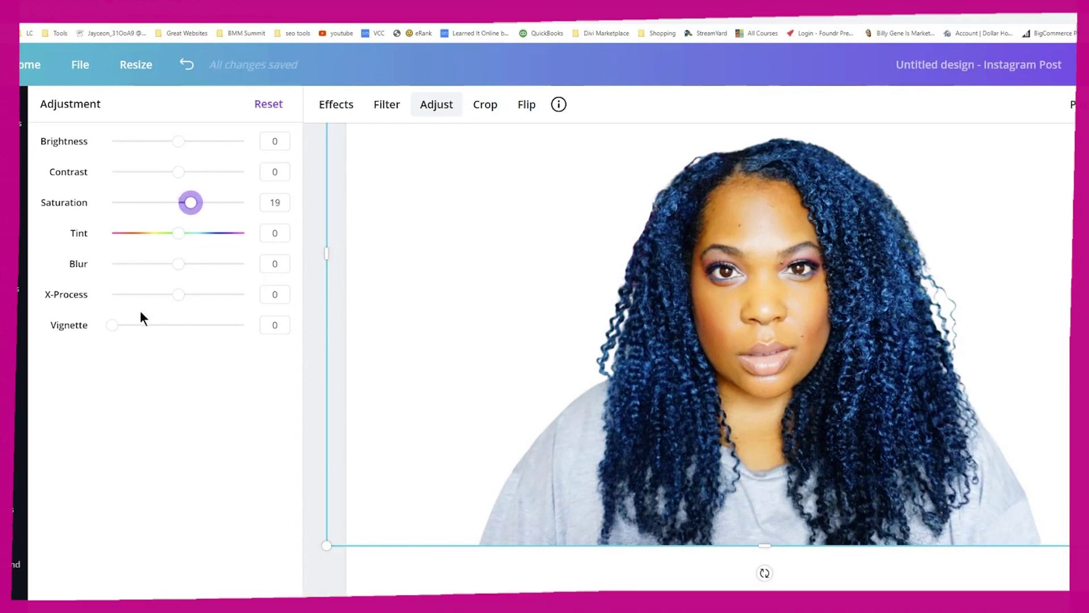
{"action": "left_click_drag", "start_coordinate": [180, 295], "coordinate": [191, 296]}
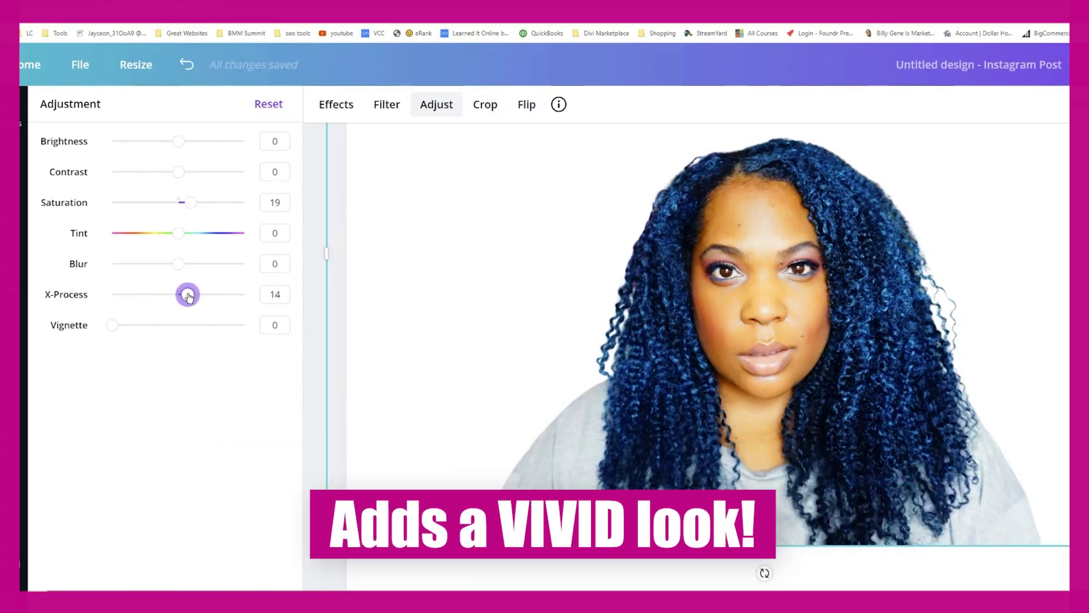
{"action": "left_click_drag", "start_coordinate": [189, 296], "coordinate": [190, 298]}
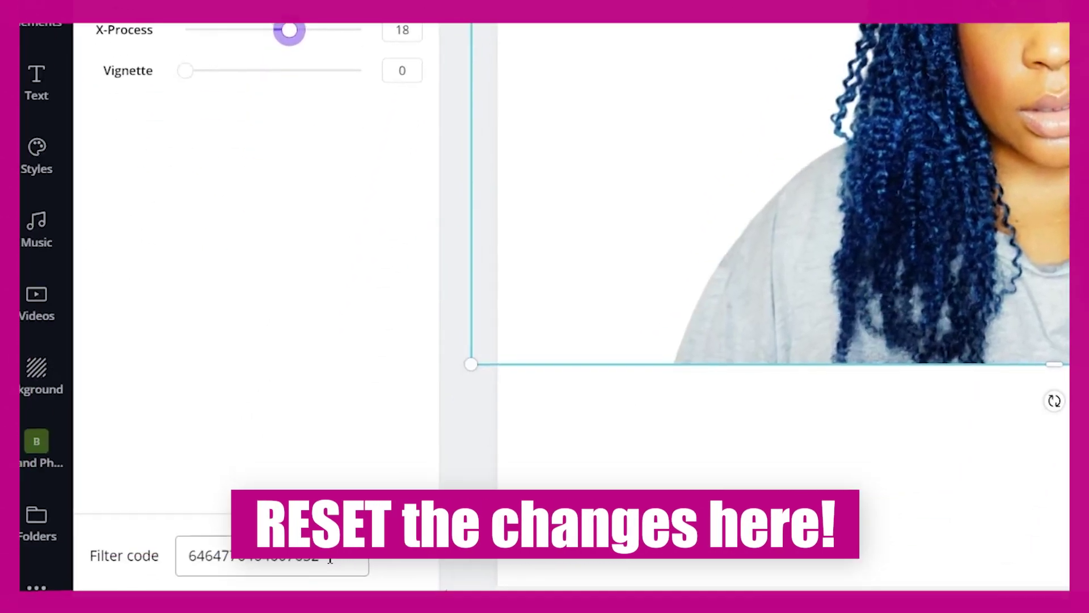
{"action": "left_click_drag", "start_coordinate": [320, 555], "coordinate": [177, 555]}
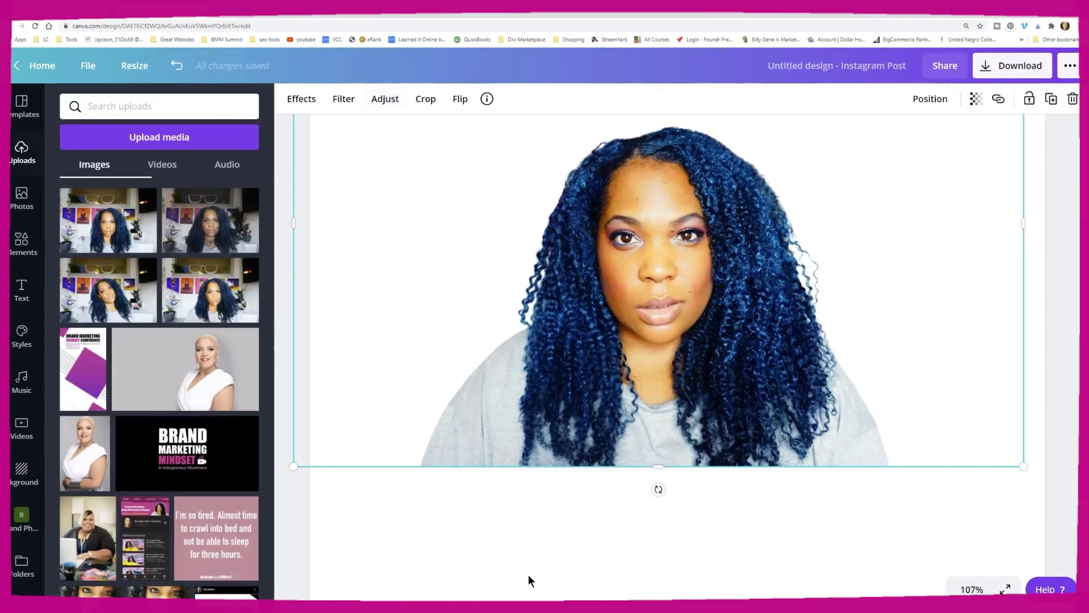
- Move the portrait and enlarge it to 1,620×1,080 so it spans the full page height
{"action": "left_click_drag", "start_coordinate": [632, 295], "coordinate": [659, 424]}
{"action": "scroll", "coordinate": [652, 405], "scroll_direction": "down", "scroll_amount": 3}
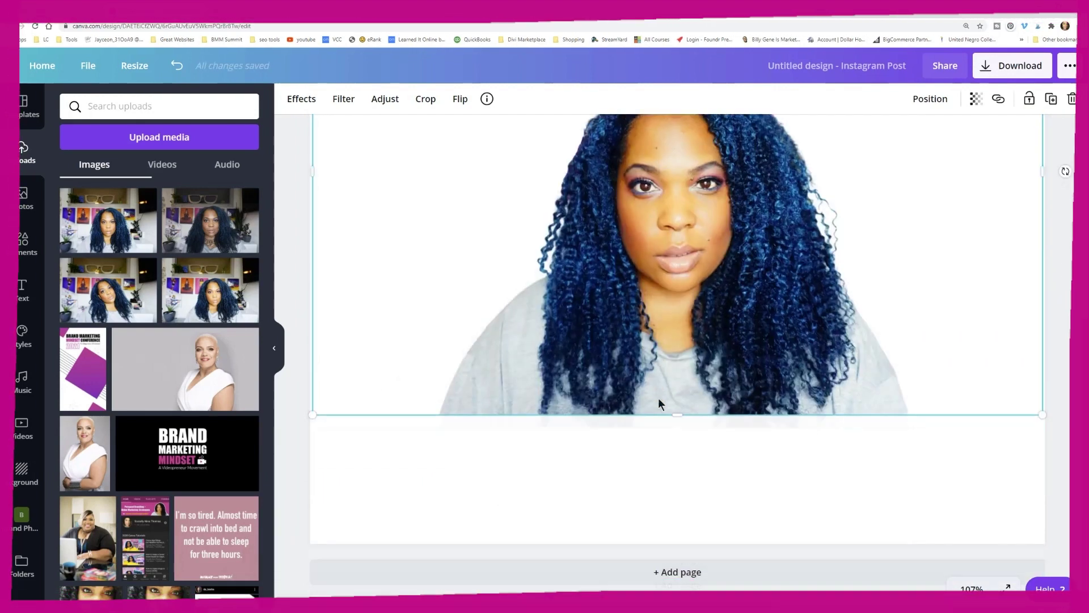
{"action": "scroll", "coordinate": [945, 561], "scroll_direction": "up", "scroll_amount": 1}
{"action": "scroll", "coordinate": [914, 454], "scroll_direction": "down", "scroll_amount": 5}
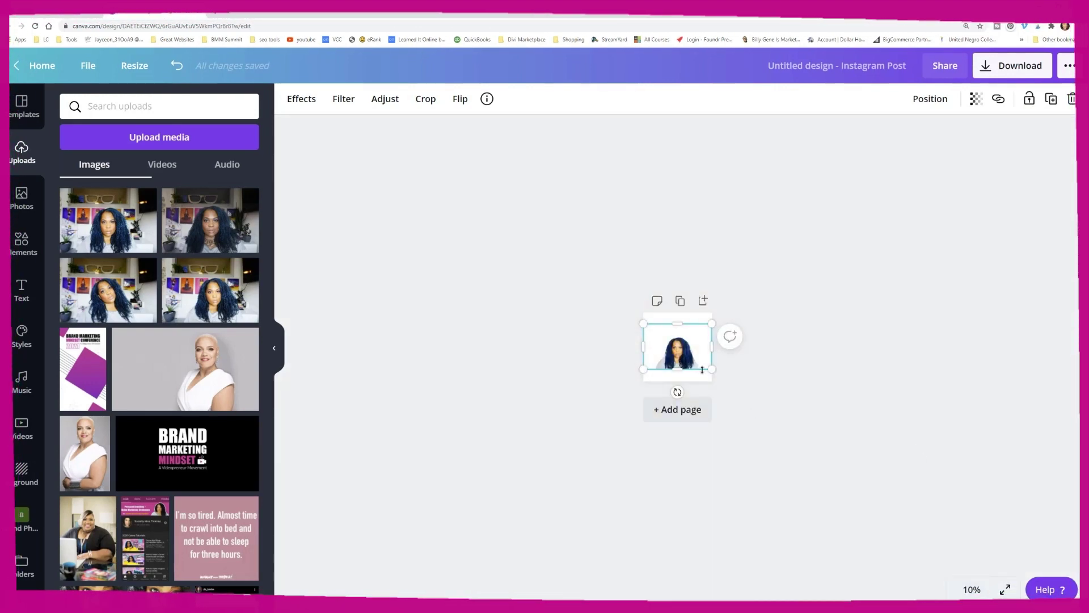
{"action": "left_click_drag", "start_coordinate": [719, 375], "coordinate": [730, 381]}
{"action": "left_click_drag", "start_coordinate": [643, 323], "coordinate": [638, 318]}
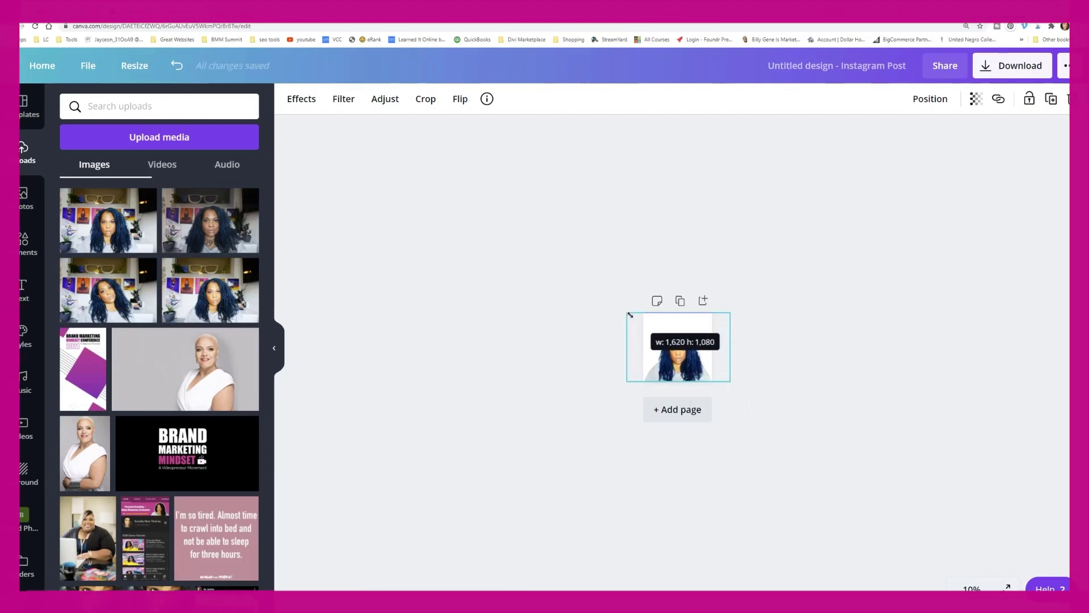
{"action": "left_click", "coordinate": [795, 366]}
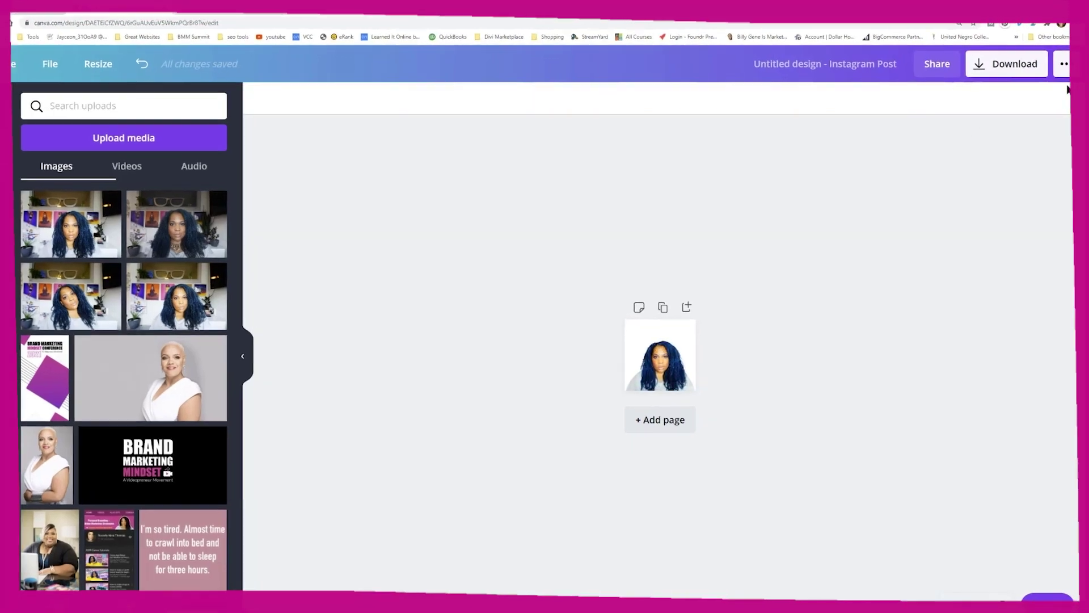
{"action": "left_click", "coordinate": [1021, 64]}
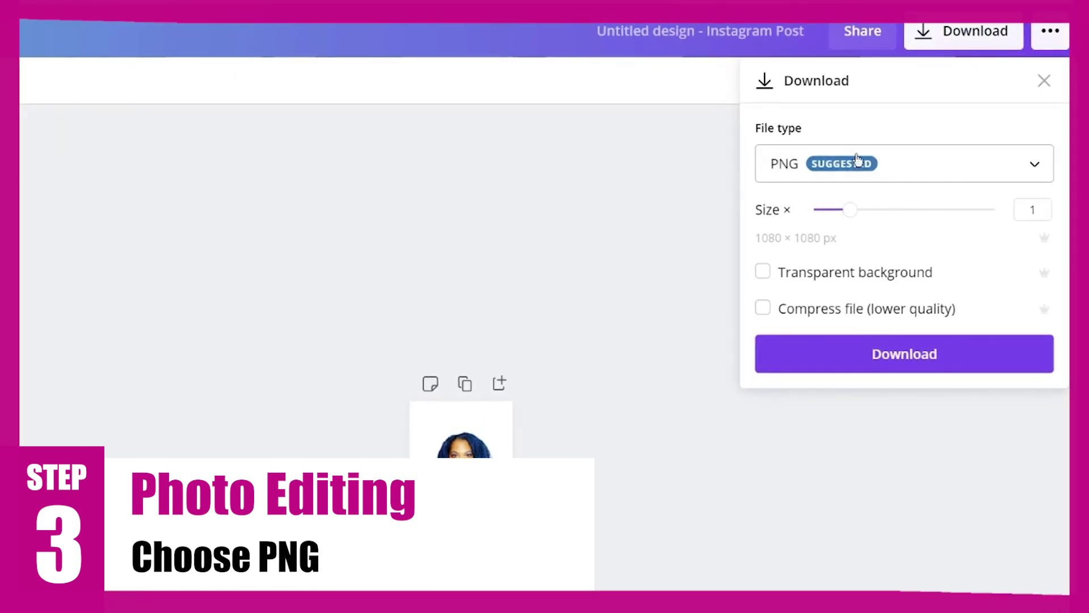
{"action": "left_click", "coordinate": [764, 276]}
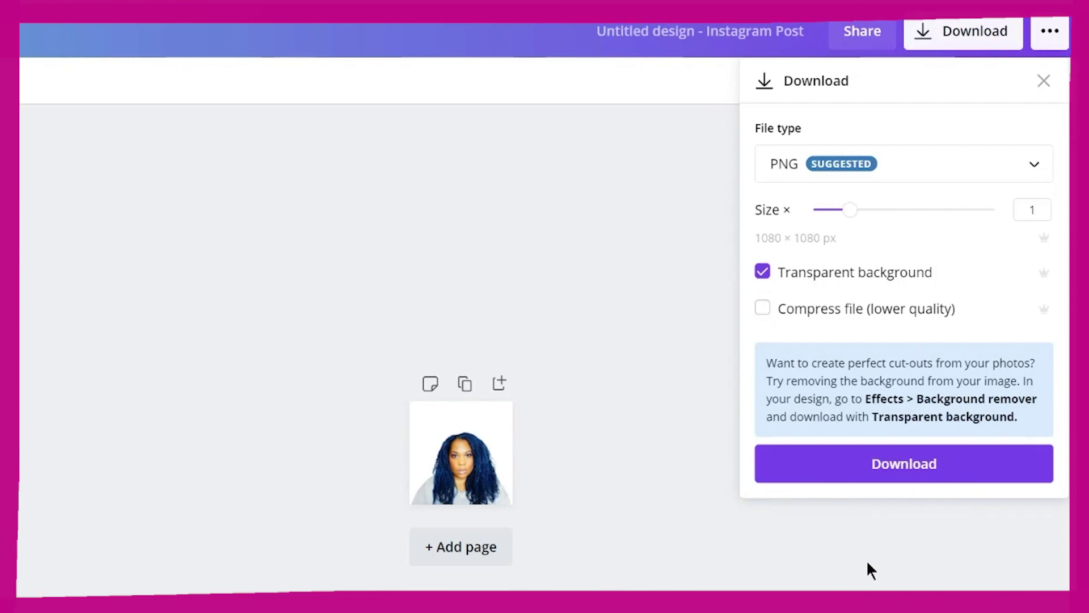
{"action": "left_click", "coordinate": [763, 271]}
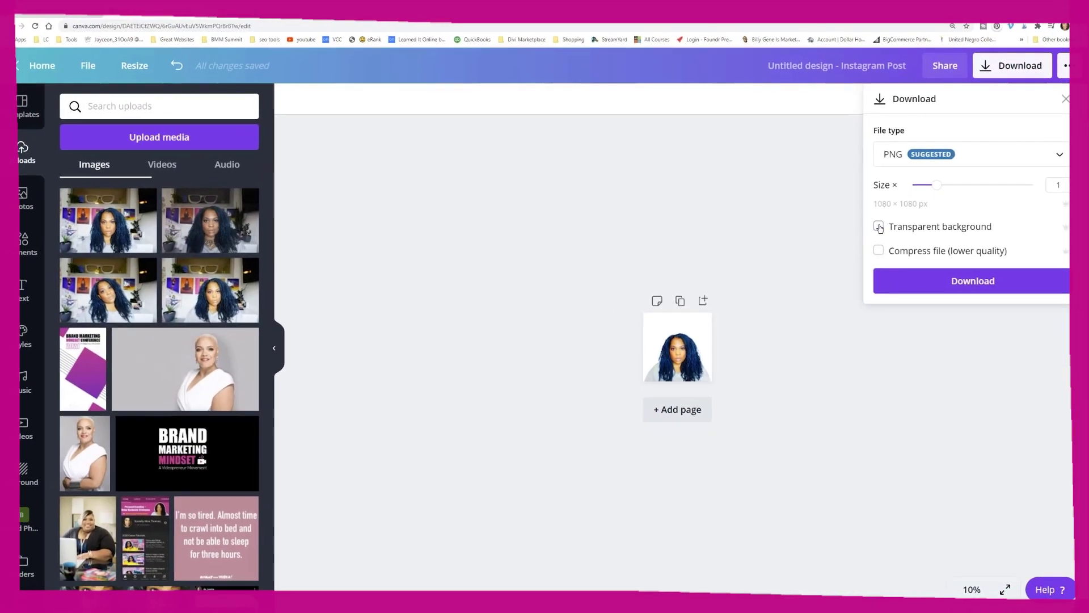
{"action": "left_click", "coordinate": [805, 188]}
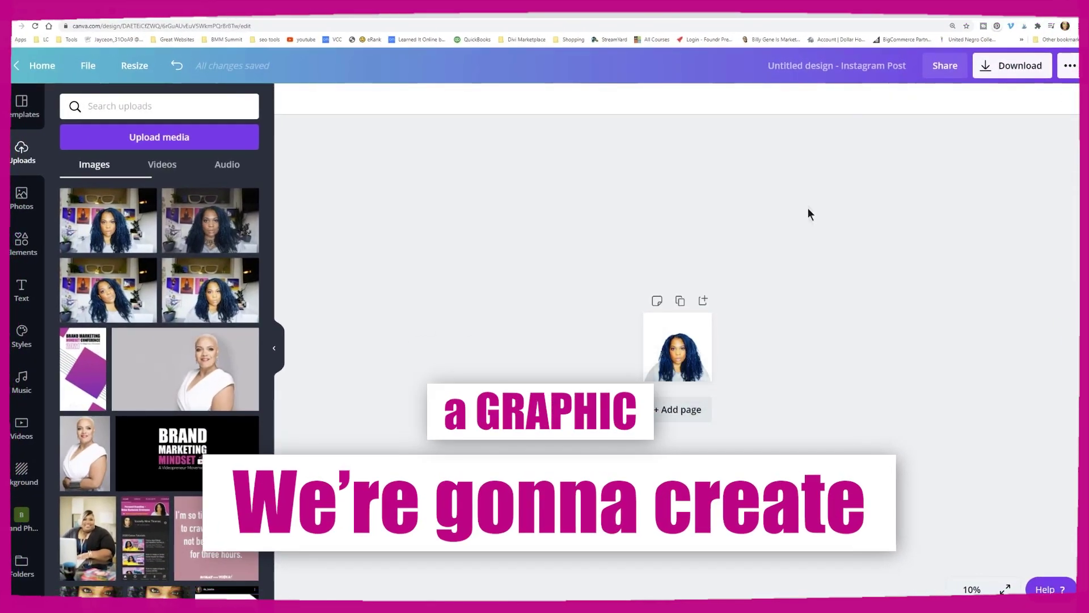
- Set the canvas zoom to Fill so the portrait fills the editing area
{"action": "scroll", "coordinate": [830, 347], "scroll_direction": "up", "scroll_amount": 5}
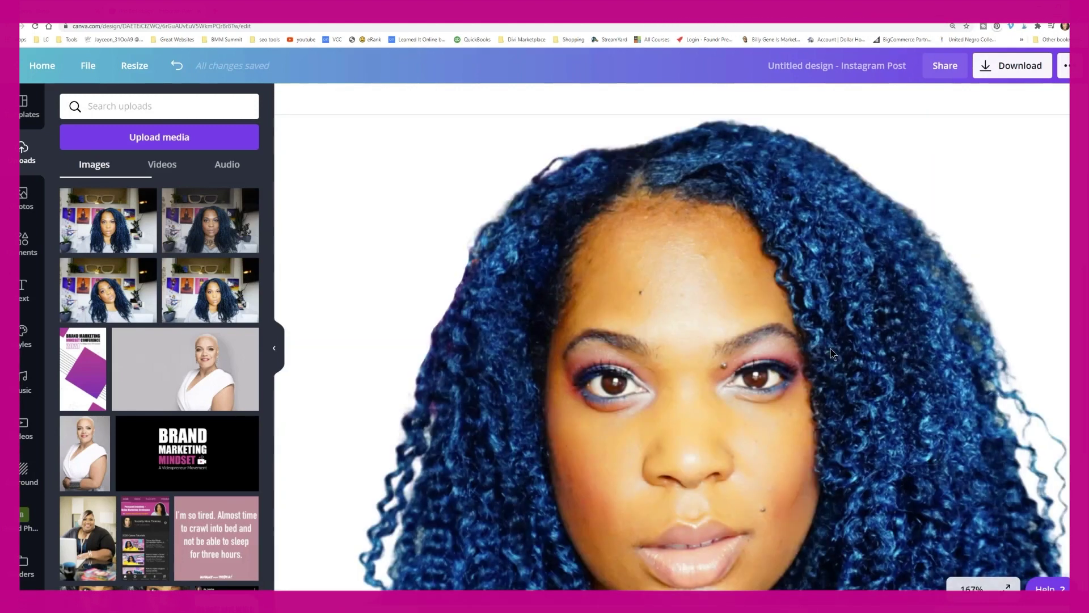
{"action": "scroll", "coordinate": [830, 349], "scroll_direction": "down", "scroll_amount": 5}
{"action": "left_click", "coordinate": [829, 348]}
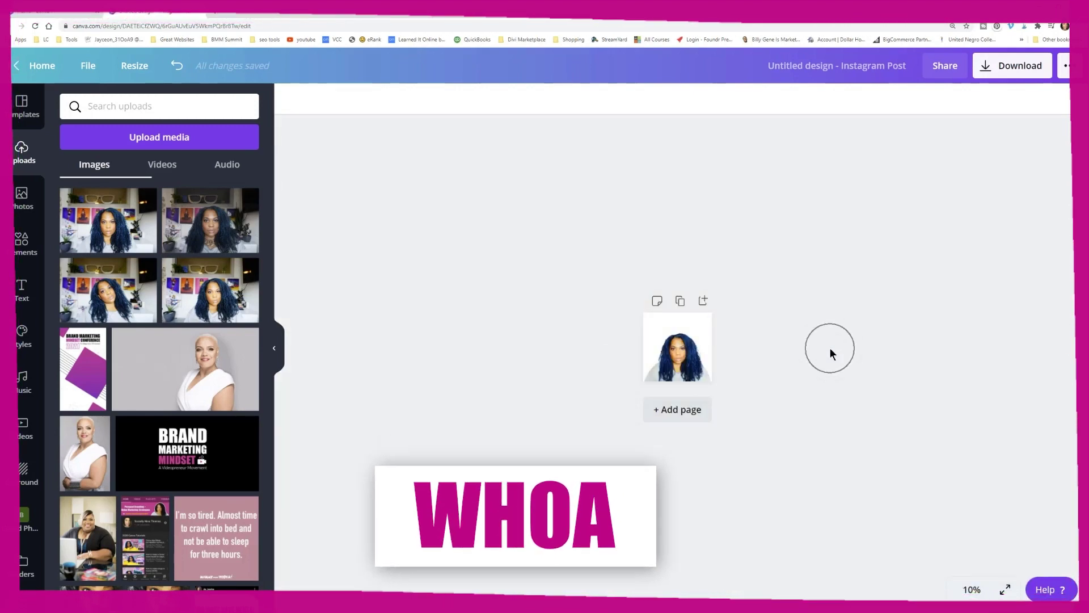
{"action": "scroll", "coordinate": [829, 349], "scroll_direction": "up", "scroll_amount": 5}
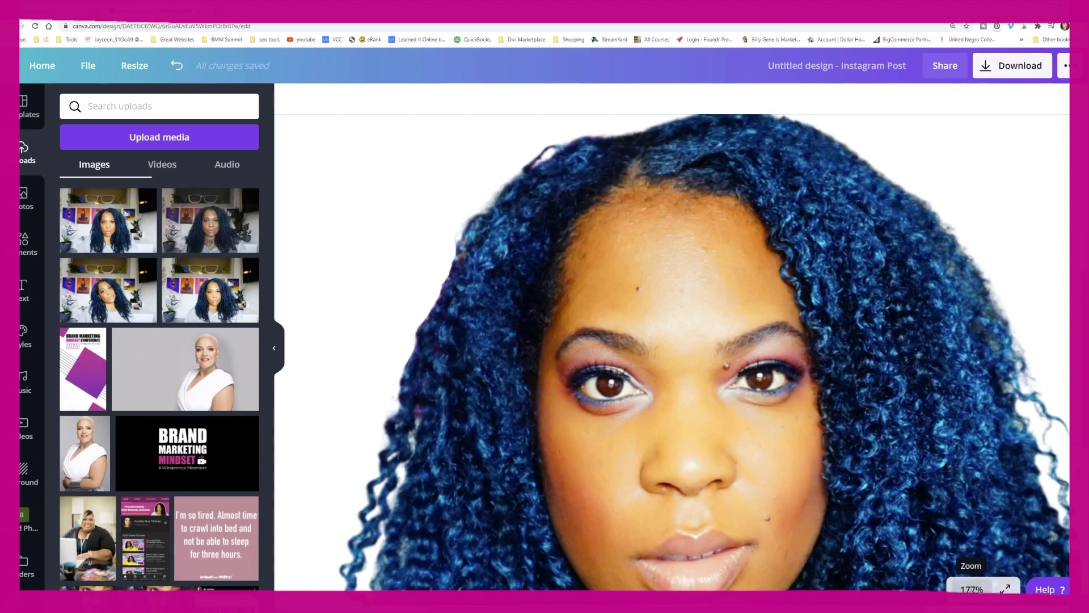
{"action": "scroll", "coordinate": [972, 591], "scroll_direction": "down", "scroll_amount": 1}
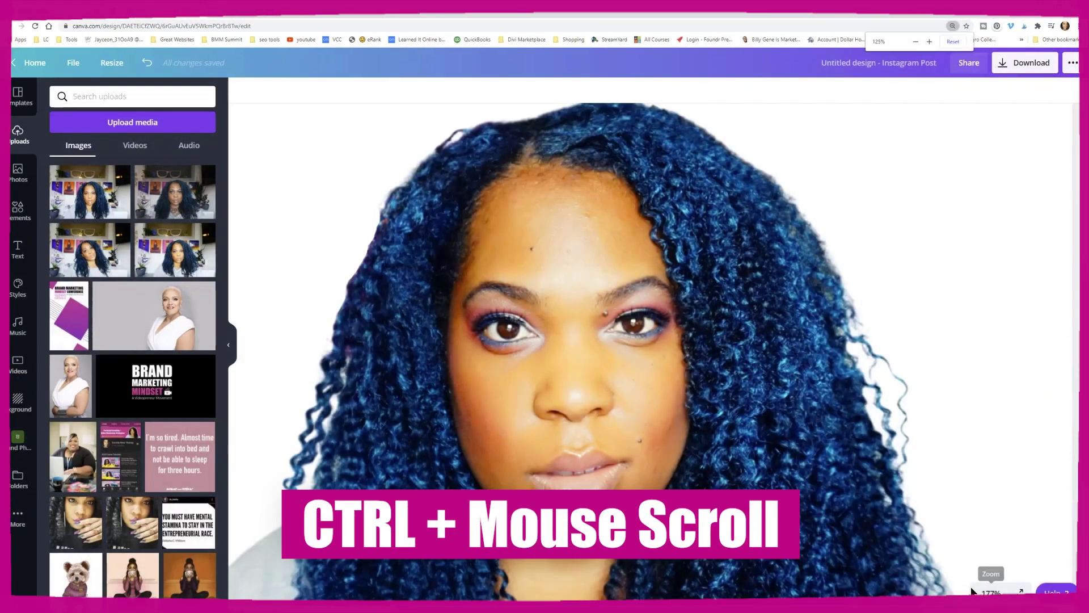
{"action": "scroll", "coordinate": [972, 590], "scroll_direction": "down", "scroll_amount": 3}
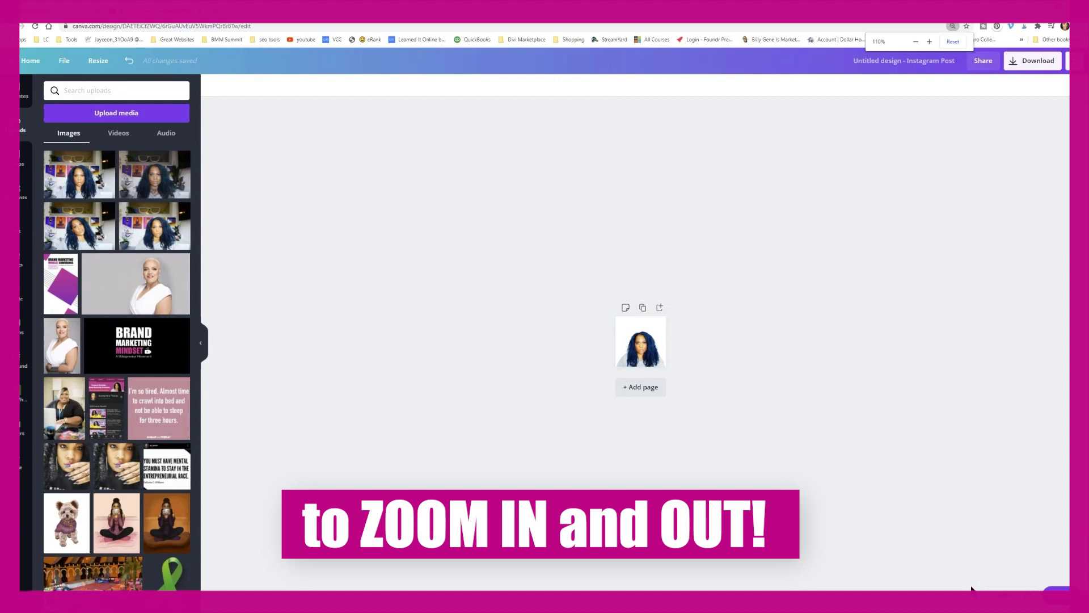
{"action": "left_click", "coordinate": [1000, 591]}
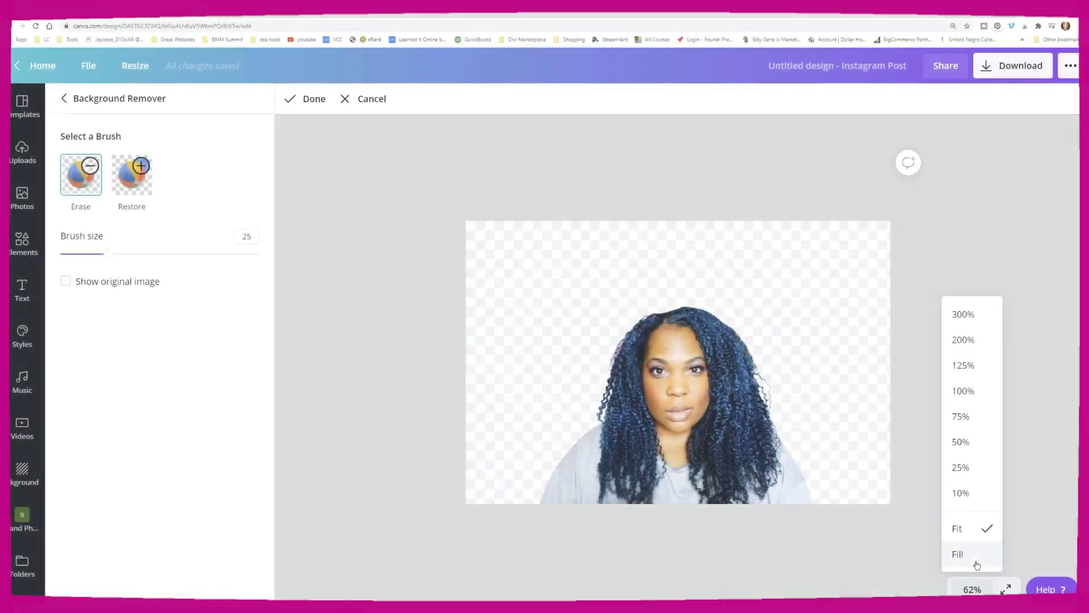
{"action": "left_click", "coordinate": [976, 561]}
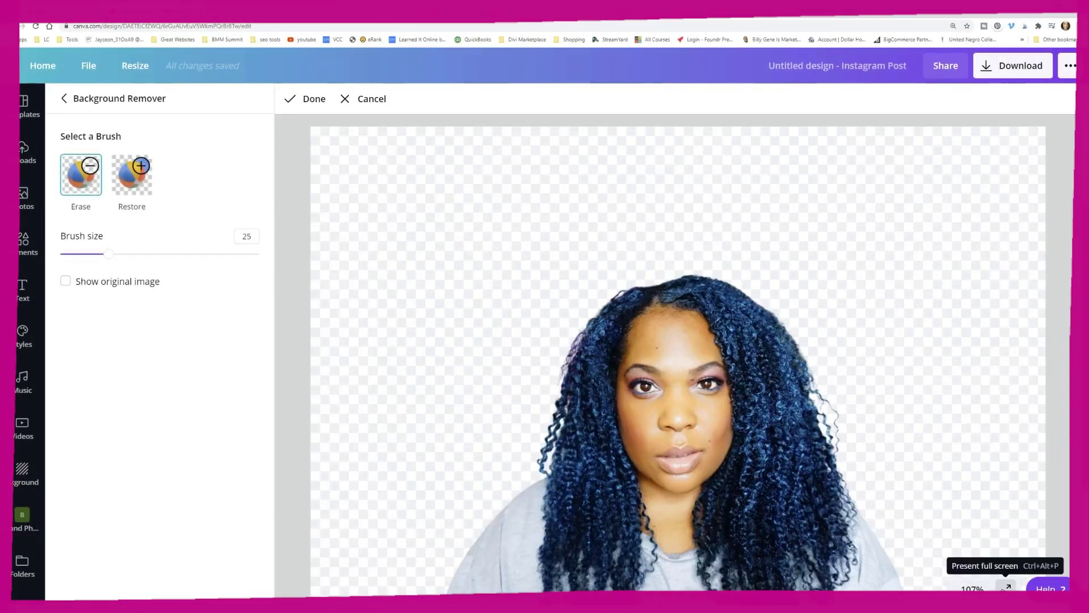